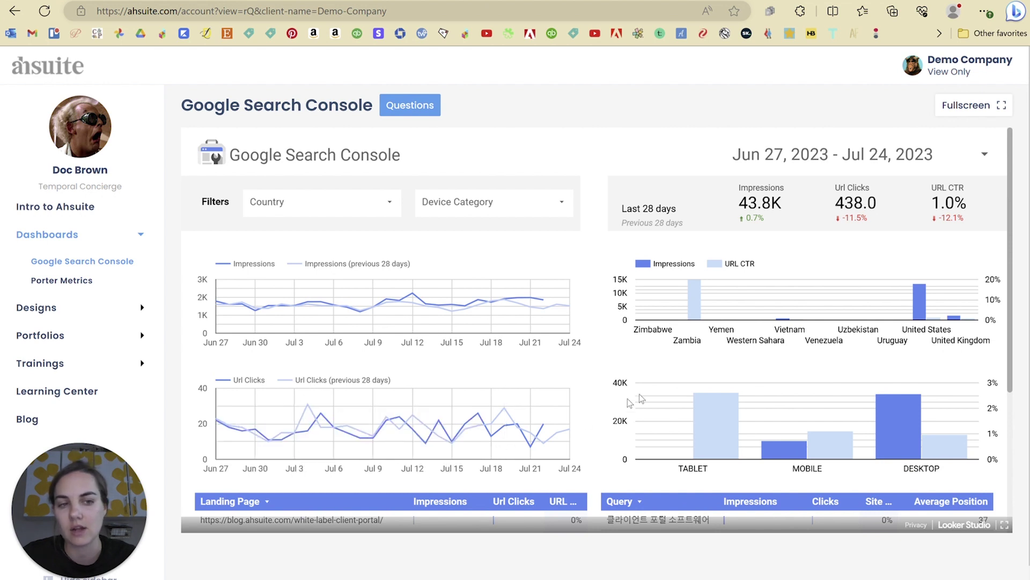
Scroll through the embedded Search Console report and open its date-range picker
scroll(641, 399, "down", 4)
scroll(665, 163, "up", 4)
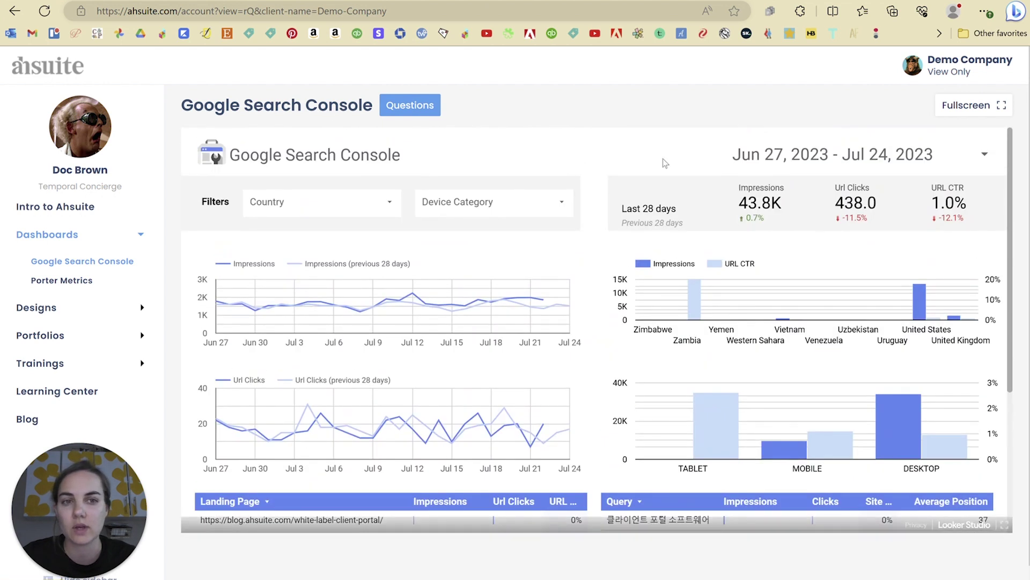
left_click(866, 161)
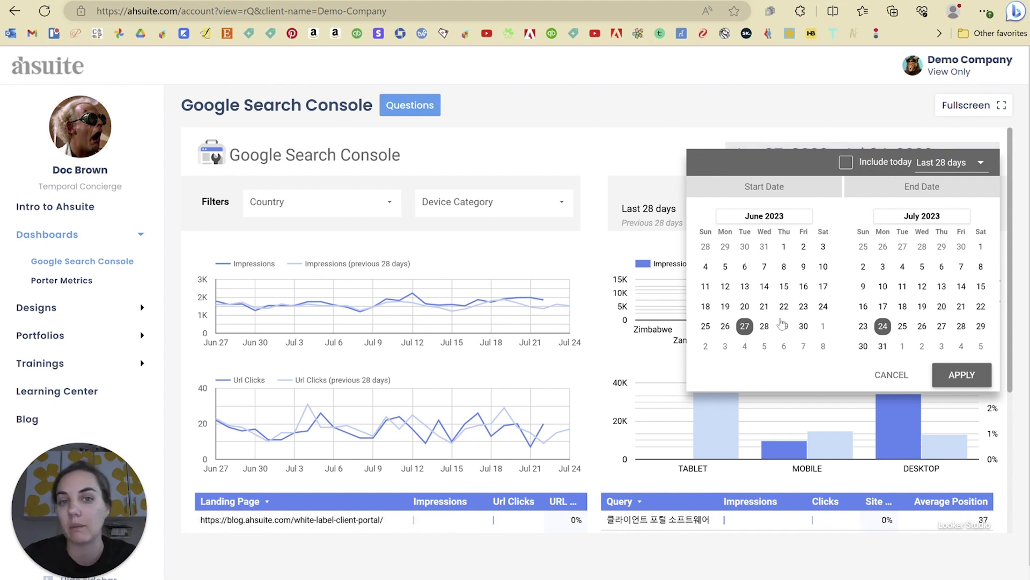
Apply a Jun 27 – Jul 22, 2023 range to the report, then switch to Porter Metrics
left_click(680, 97)
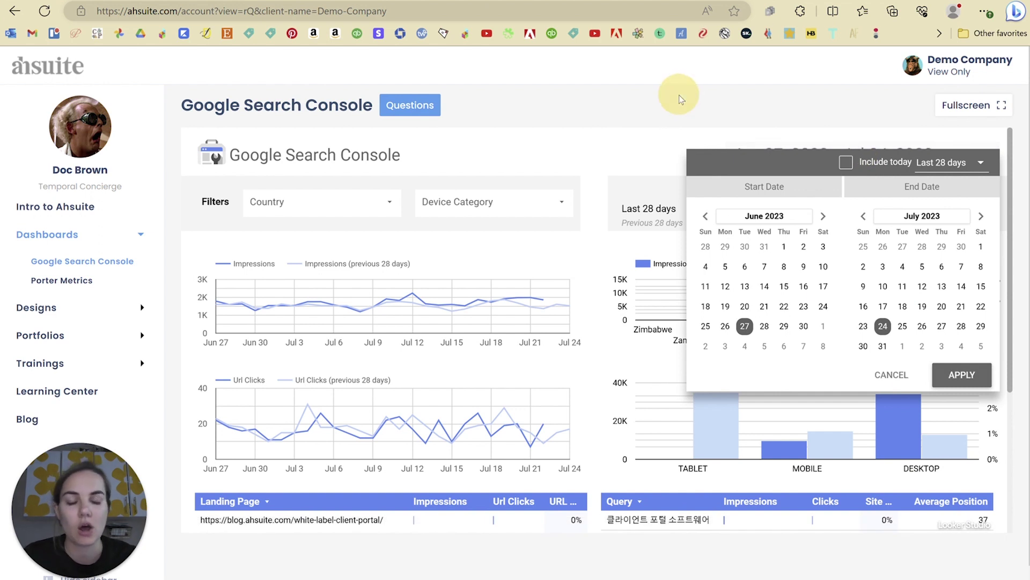
left_click(922, 306)
left_click(981, 305)
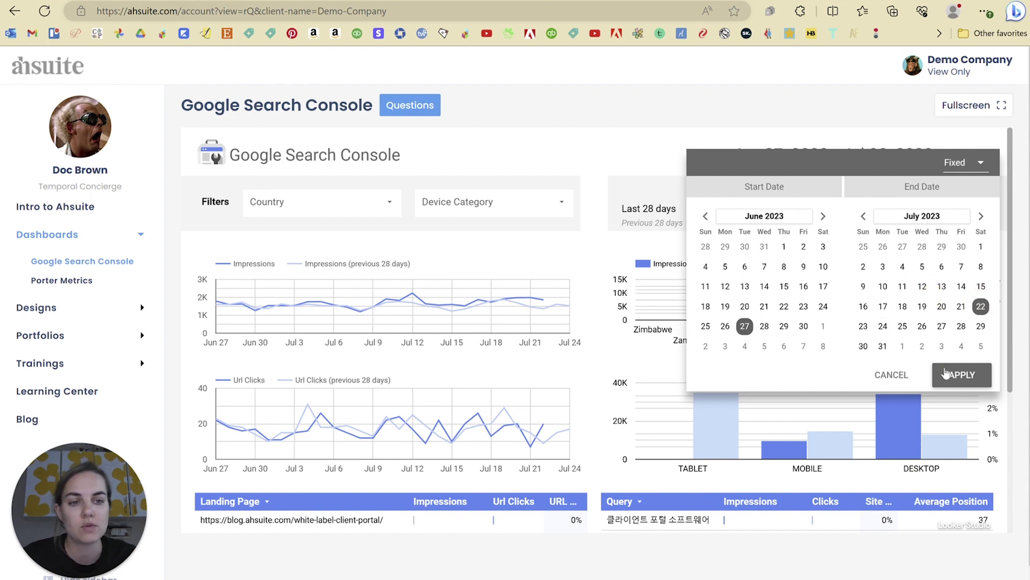
left_click(945, 373)
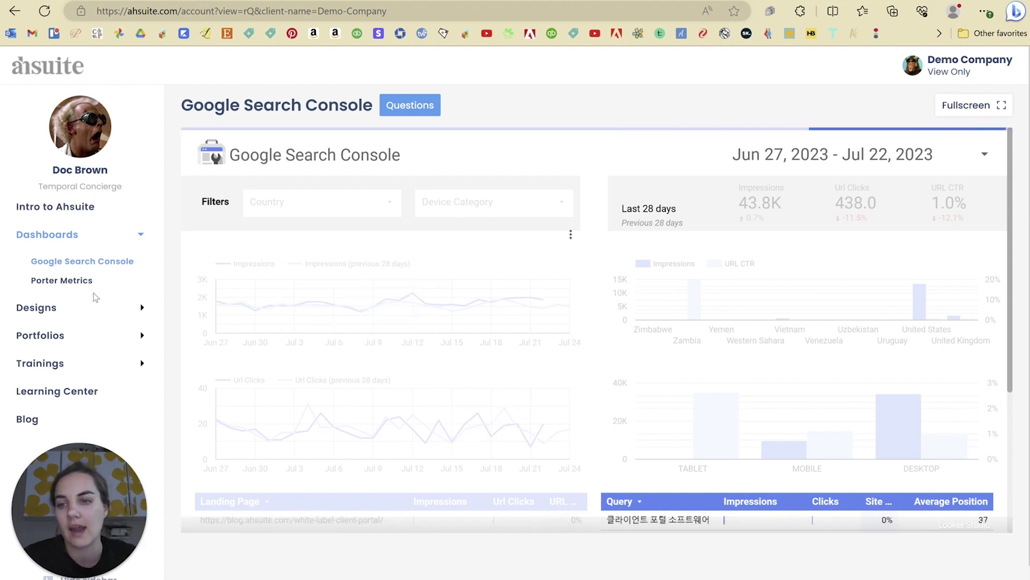
left_click(75, 282)
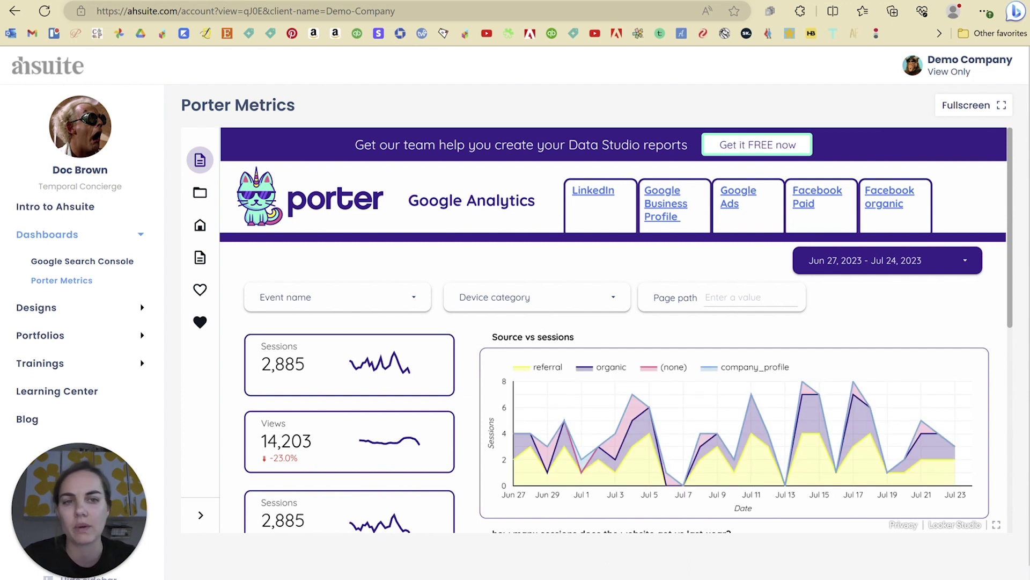
Open the embedded Figma design from the portal's Designs section
scroll(496, 283, "down", 2)
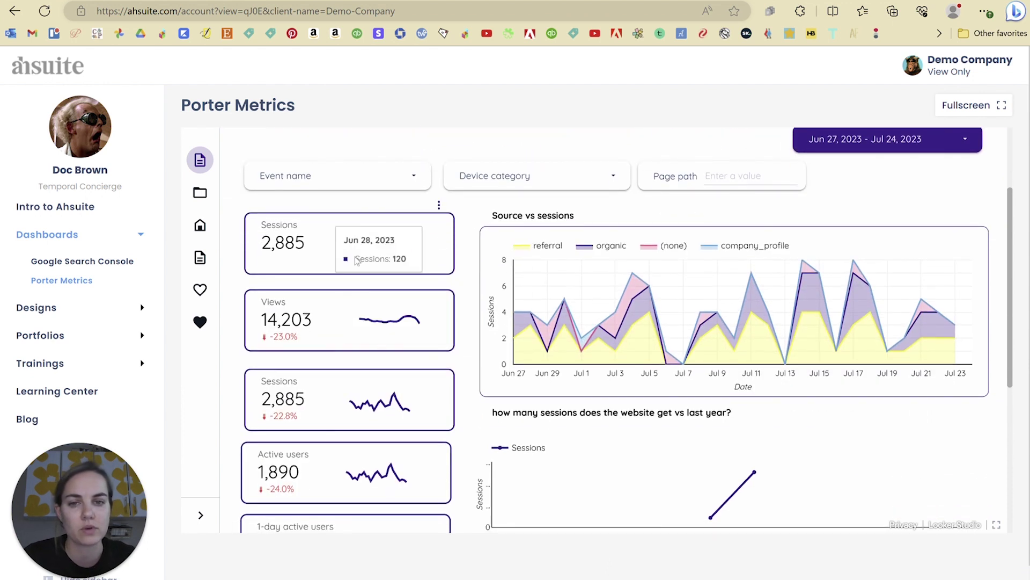
mouse_move(550, 297)
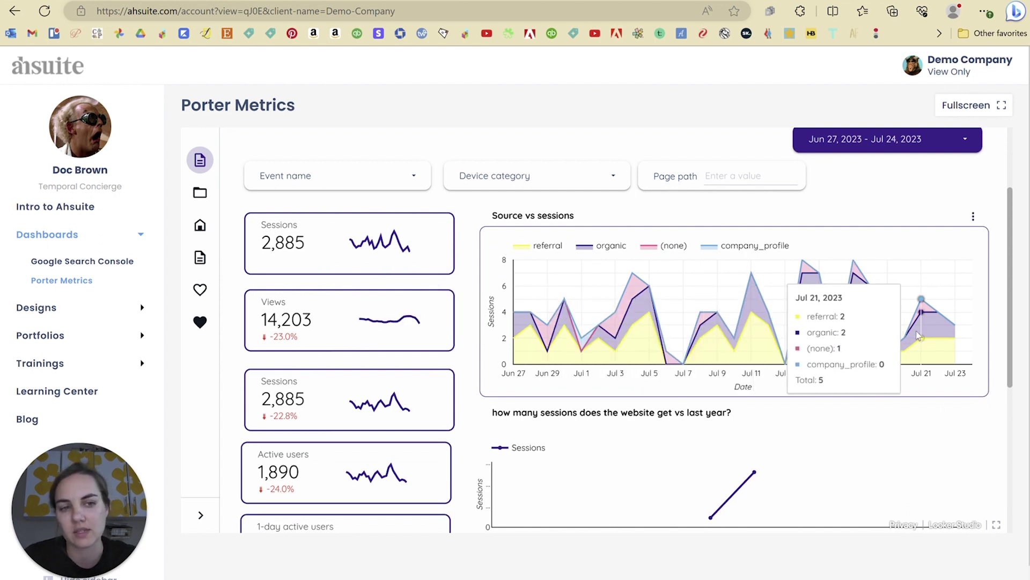
scroll(376, 473, "up", 2)
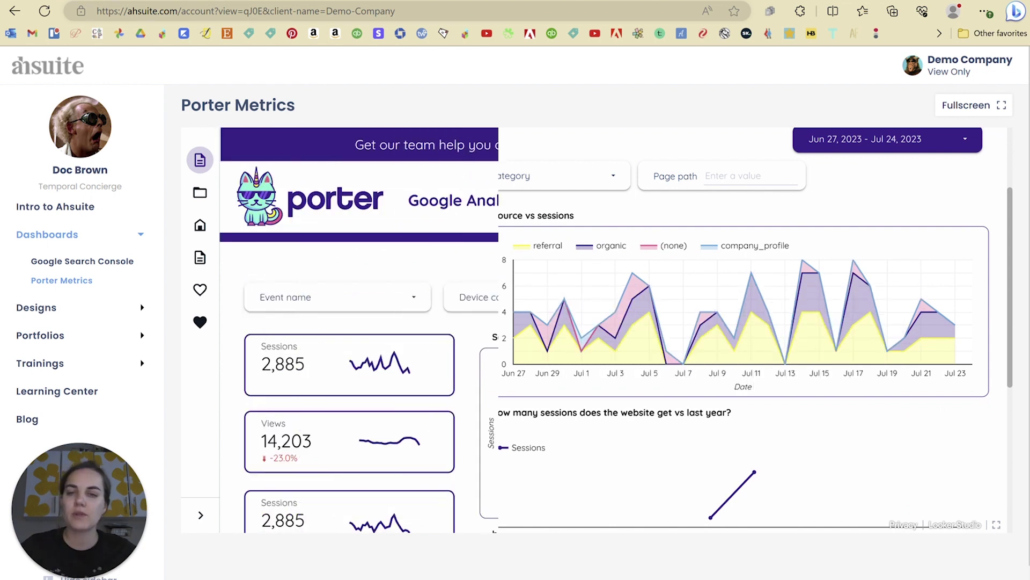
left_click(30, 307)
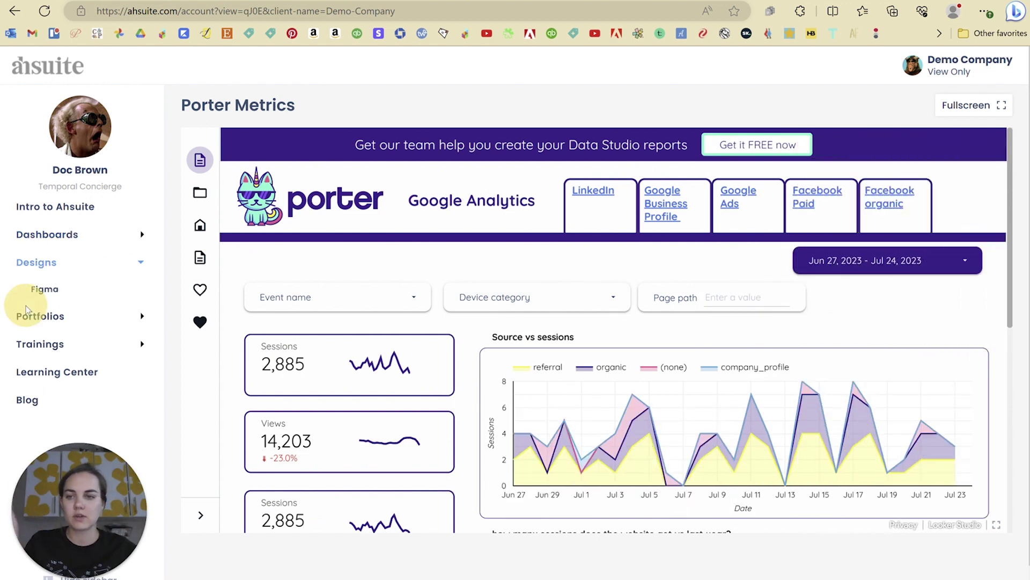
left_click(42, 290)
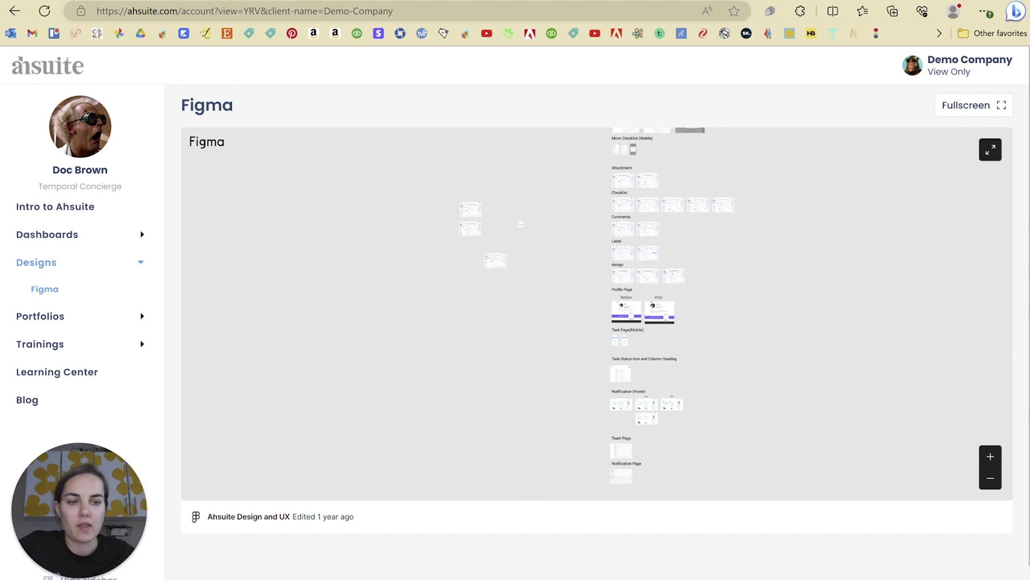
Zoom in and centre the Profile Page Before/After mockups, then open the Game Designer portfolio
left_click(990, 457)
left_click(991, 457)
left_click_drag(802, 346, 604, 315)
left_click(991, 457)
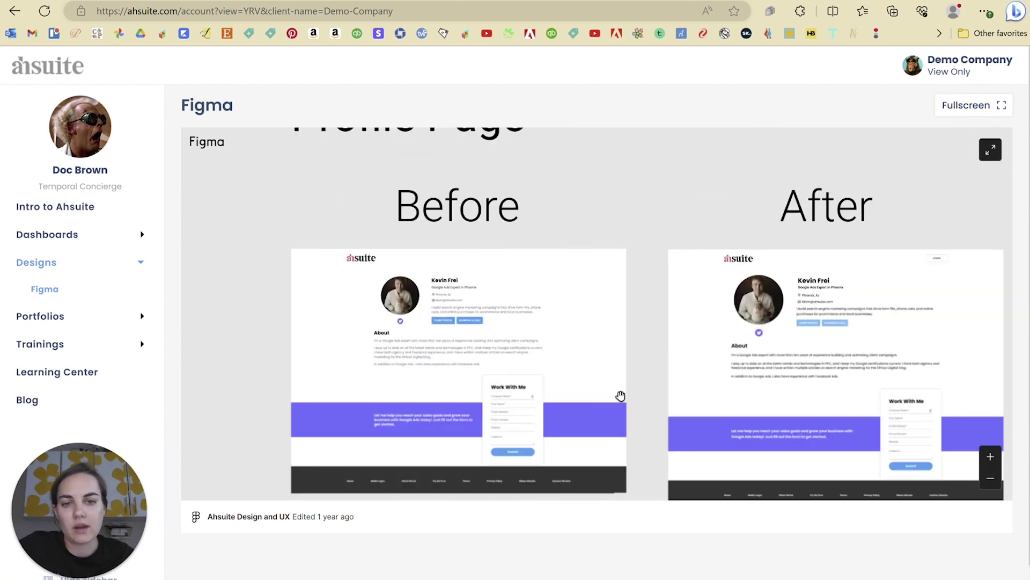
scroll(594, 354, "down", 2)
scroll(594, 354, "down", 2)
scroll(591, 340, "up", 2)
scroll(591, 340, "right", 5)
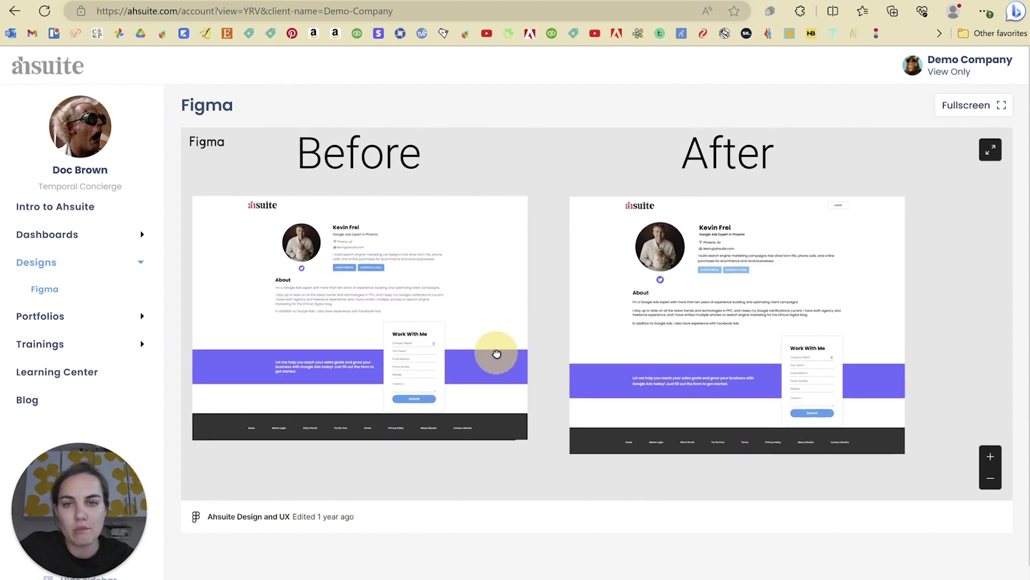
scroll(497, 349, "left", 2)
left_click(59, 317)
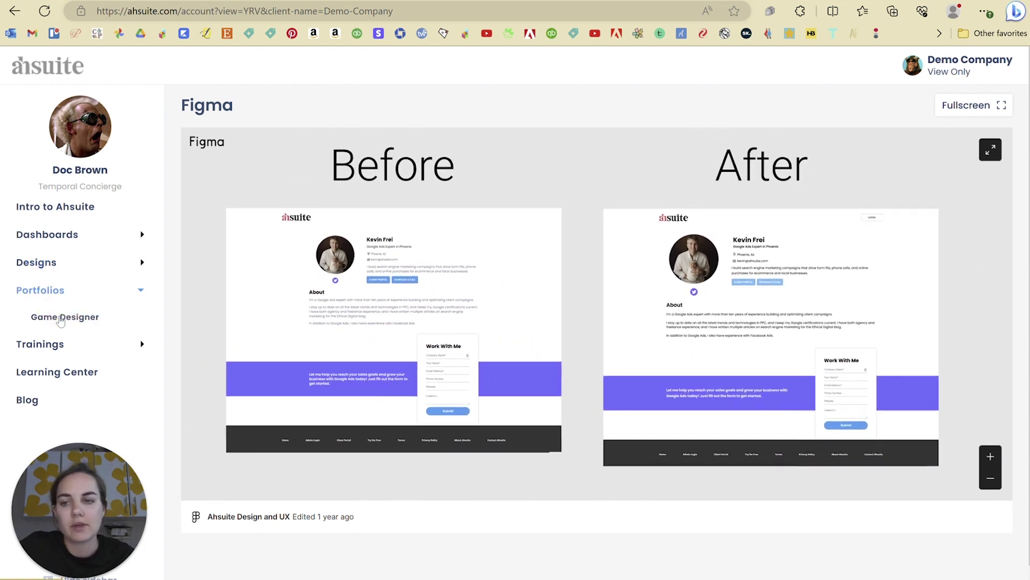
left_click(60, 319)
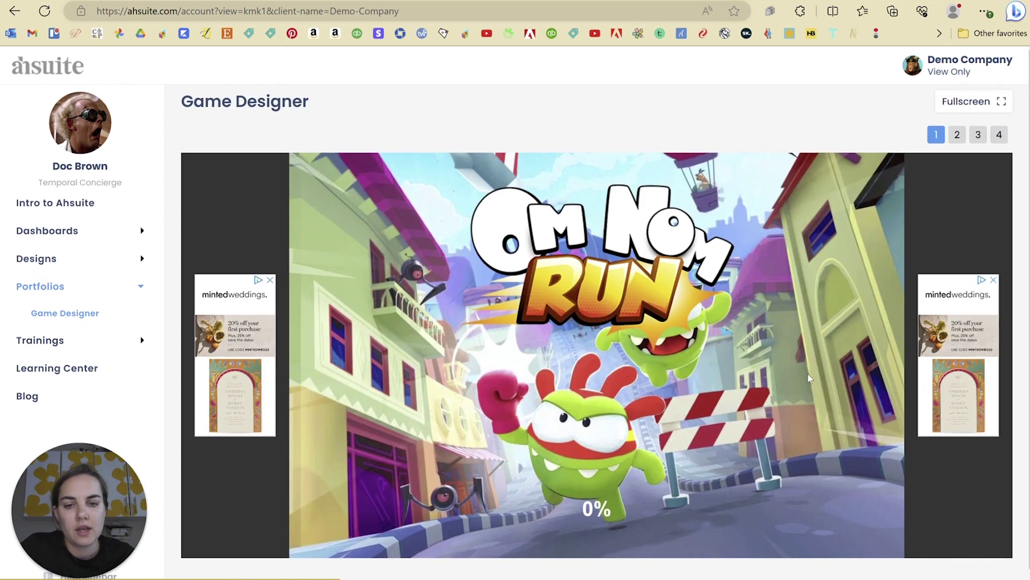
Page through Game Designer portfolio pages 2, 3 and 4
left_click(958, 139)
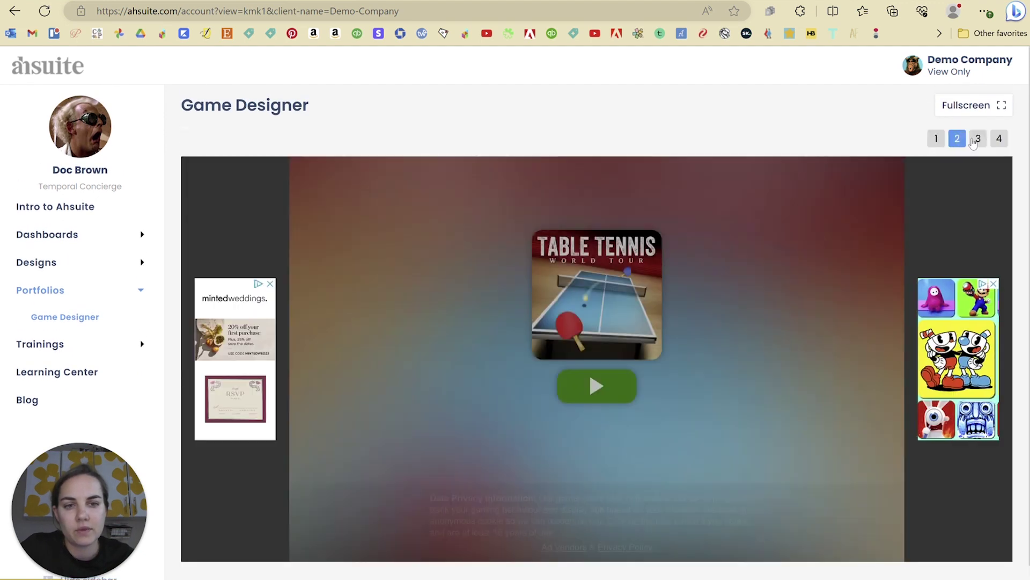
left_click(975, 141)
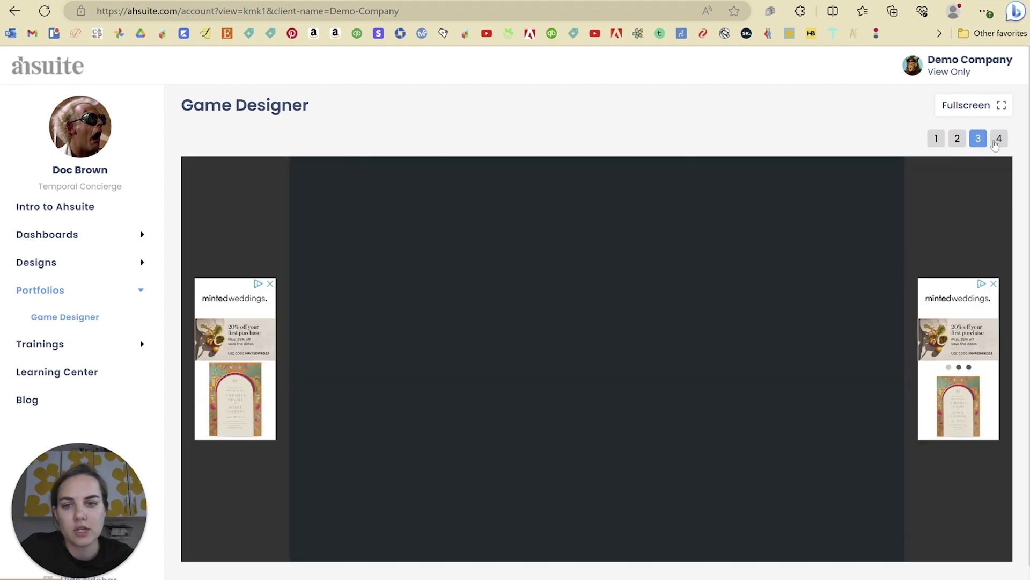
left_click(997, 140)
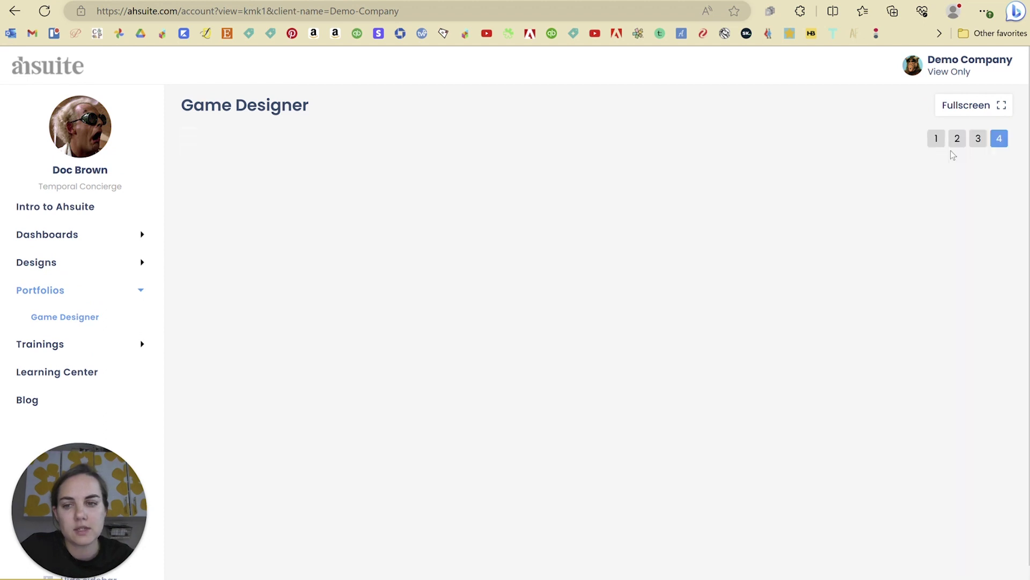
Play the Ahsuite tutorials video, view the Learning Center, then reopen Google Search Console
left_click(85, 349)
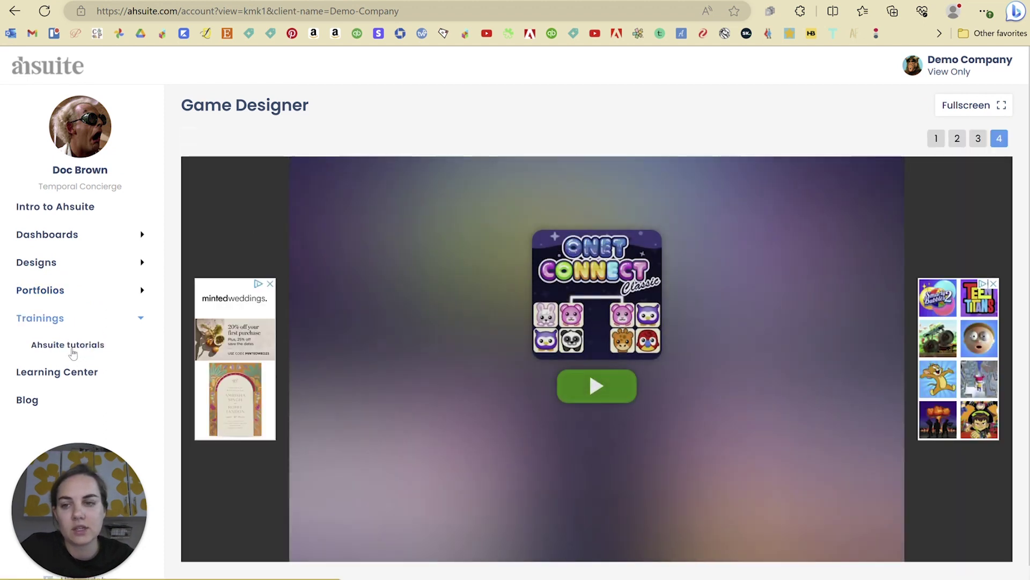
left_click(74, 350)
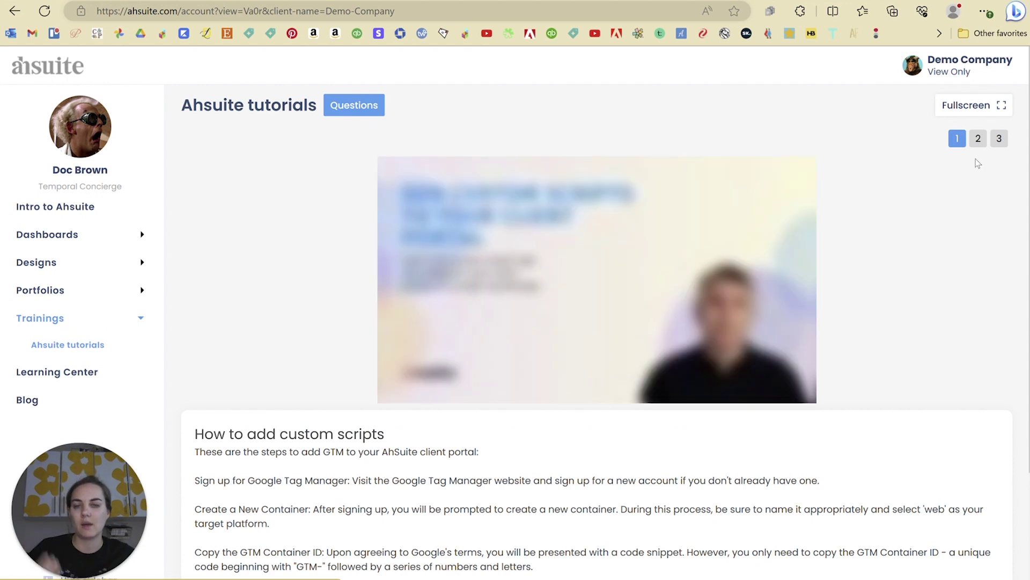
left_click(402, 389)
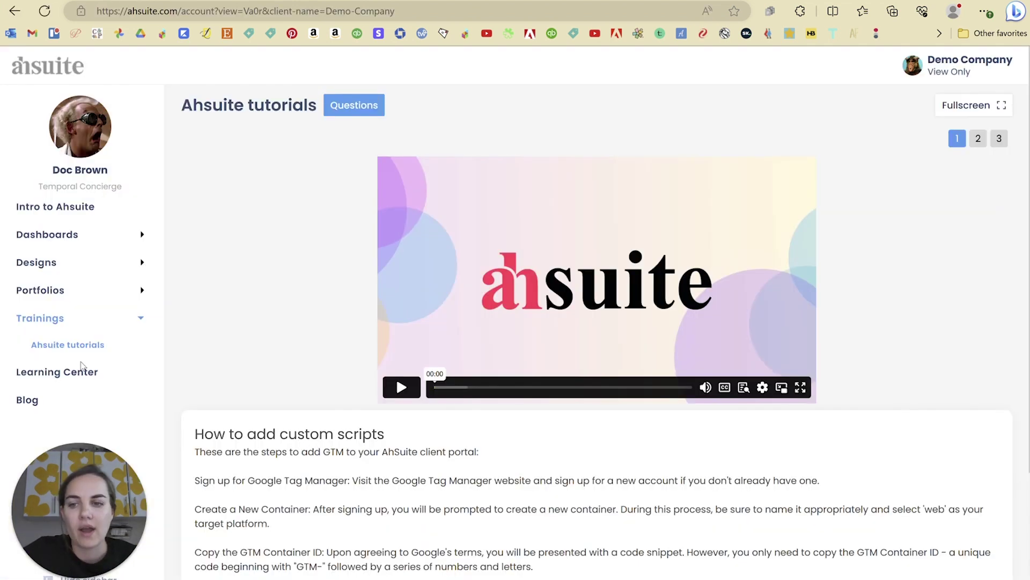
left_click(82, 369)
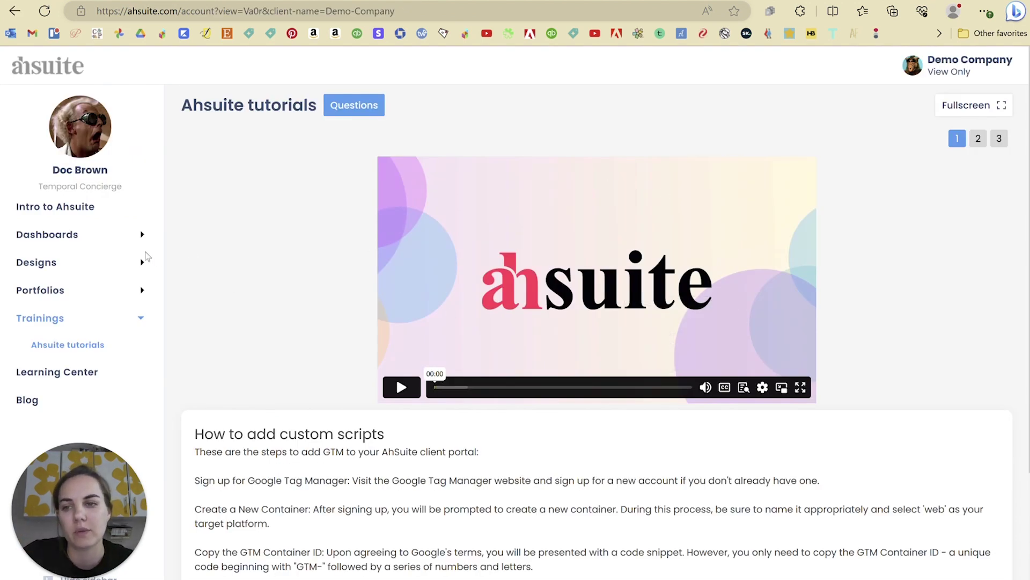
left_click(143, 239)
left_click(73, 263)
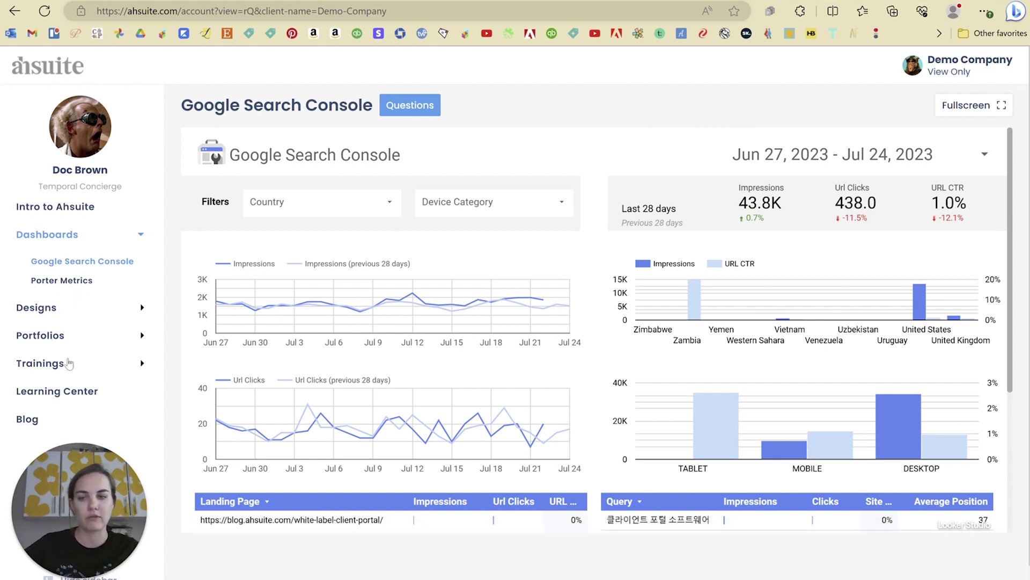
Scroll the agent home page showing 2 active clients and 1 assigned task
scroll(155, 337, "down", 1)
scroll(156, 337, "up", 1)
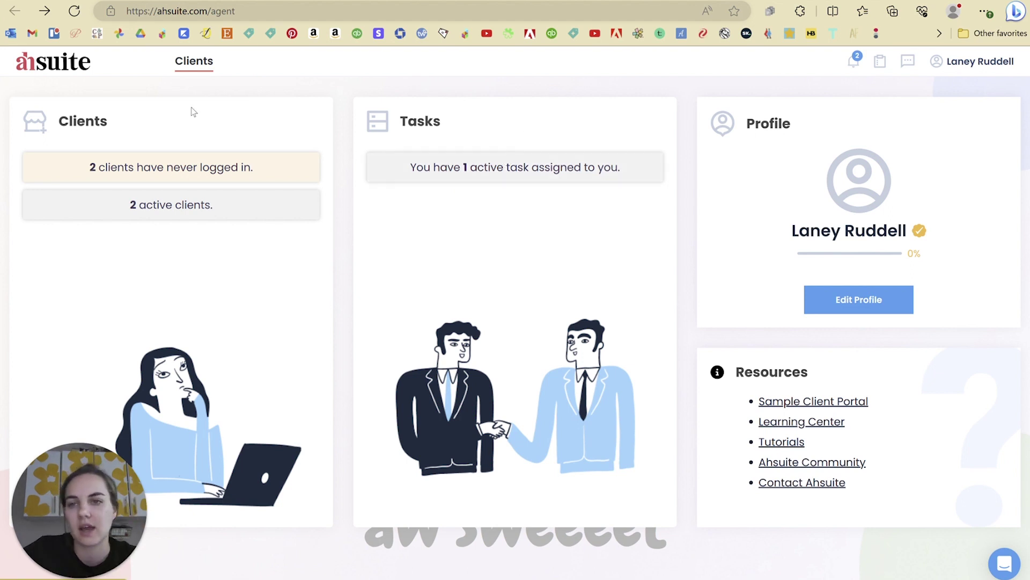
Choose the design client from the Clients list and scroll through its Client Portal views
left_click(192, 68)
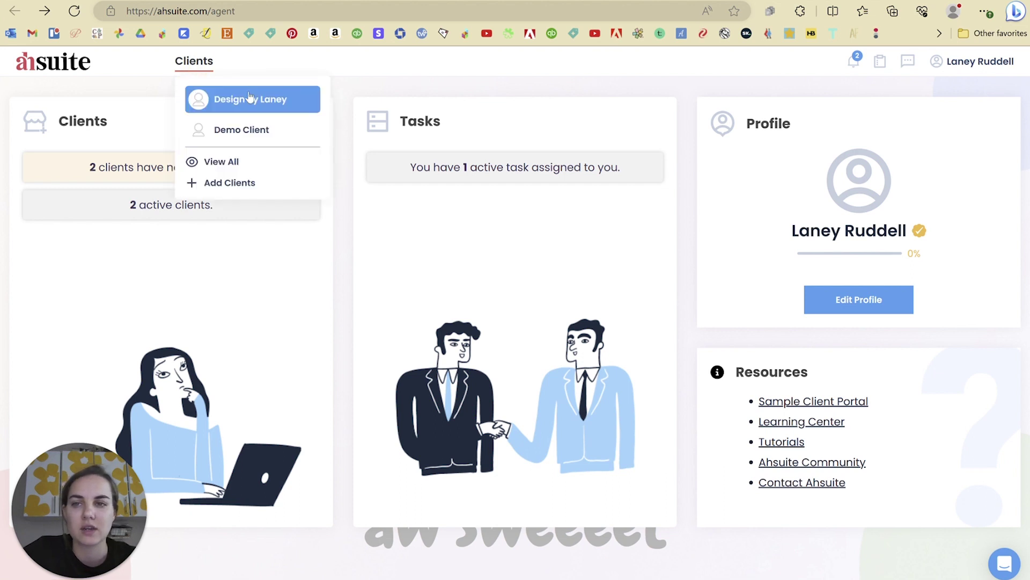
left_click(234, 105)
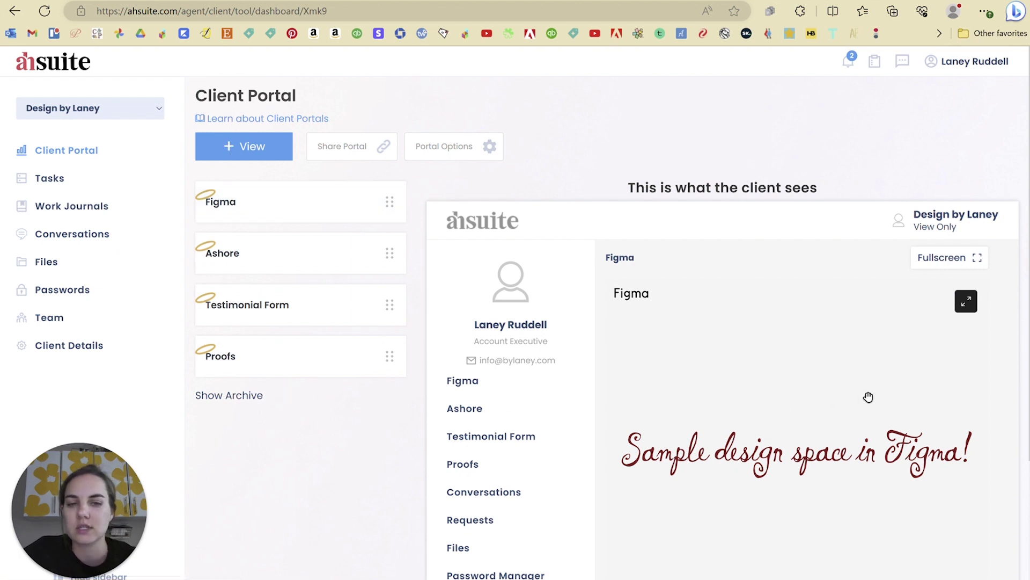
scroll(828, 359, "down", 2)
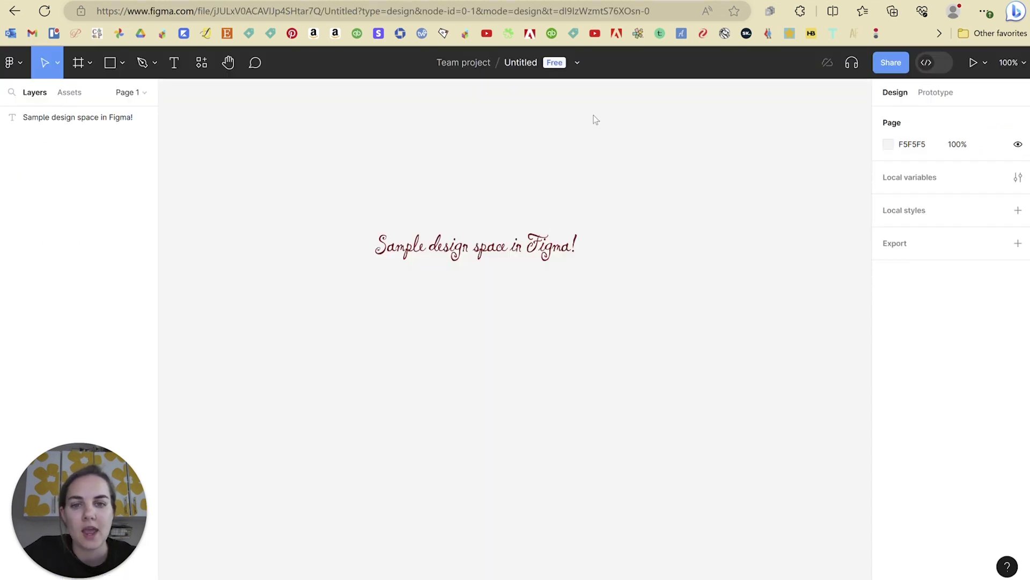
Apply Indie Flower to the sample text layer and check the updated lettering in the embed
left_click(531, 239)
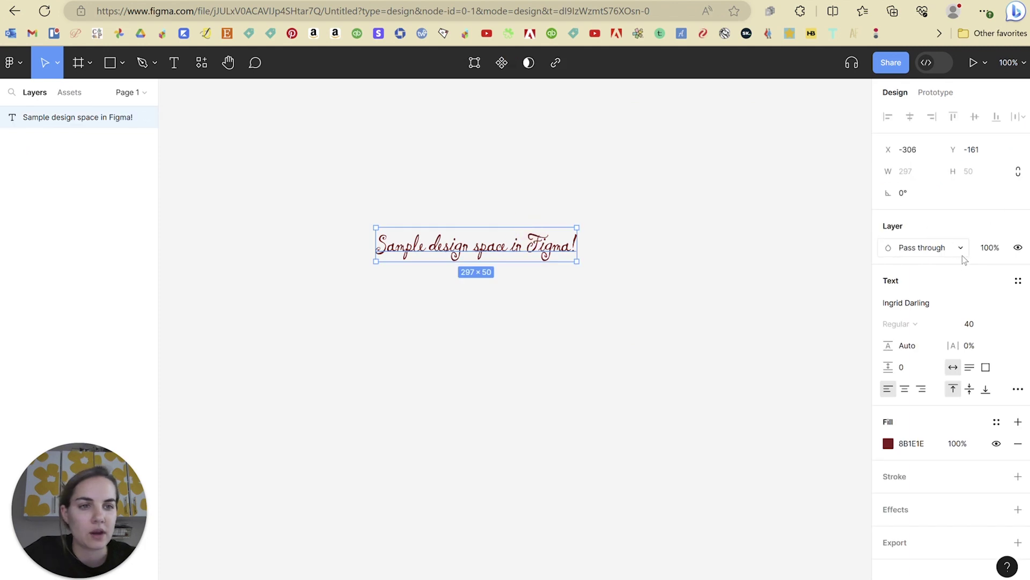
left_click(919, 302)
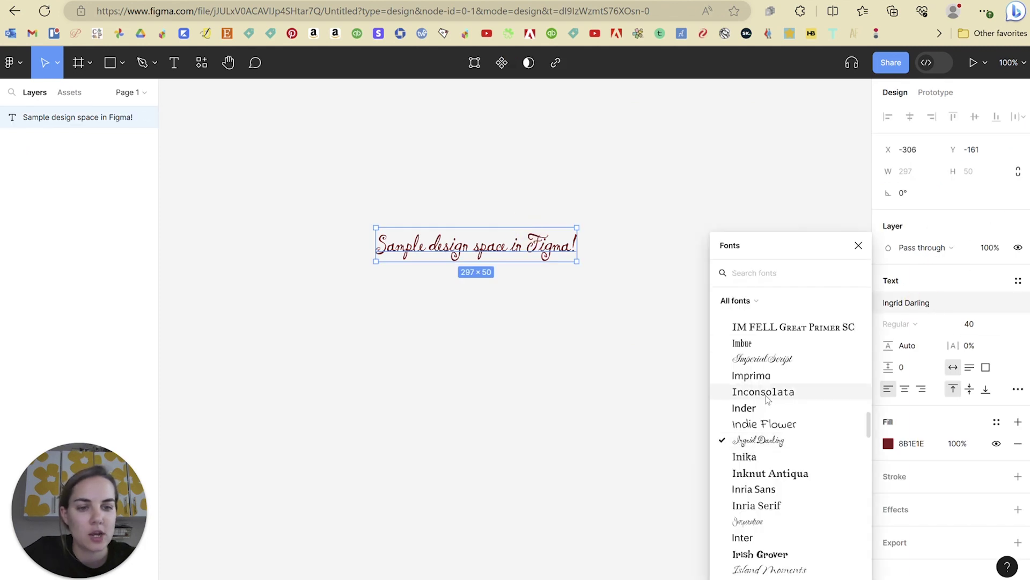
left_click(765, 424)
left_click(635, 368)
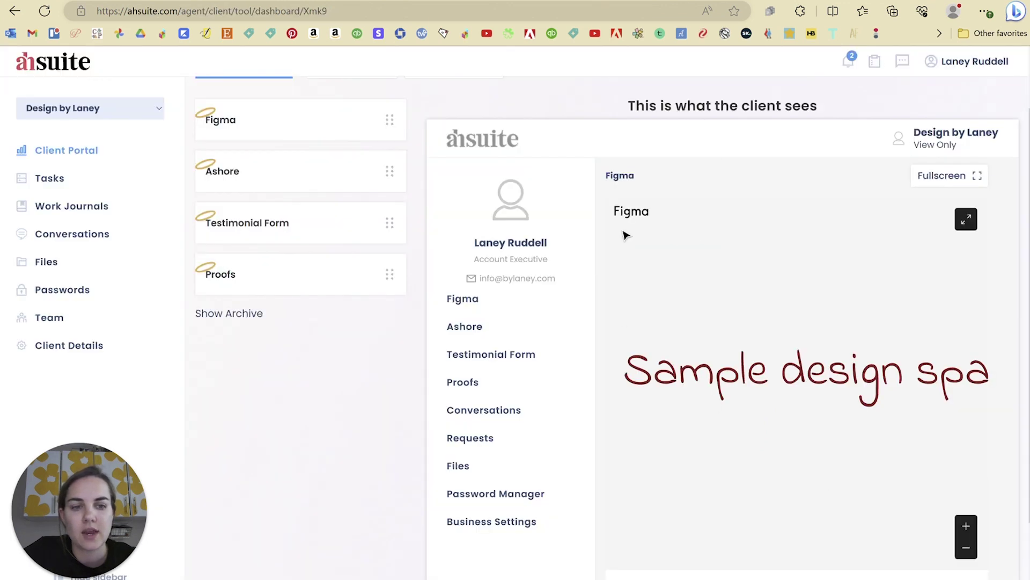
scroll(780, 380, "down", 2)
scroll(781, 378, "up", 2)
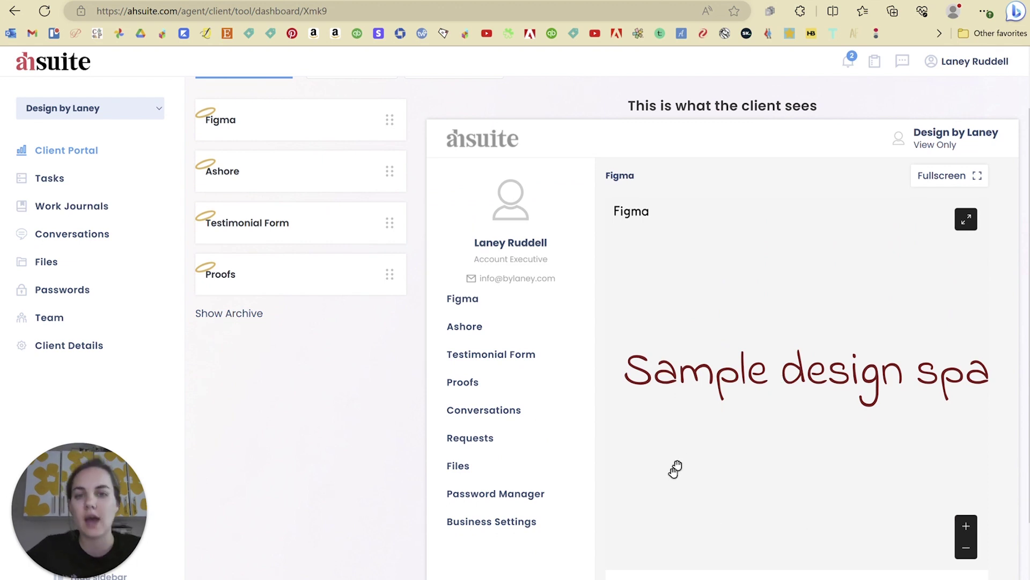
scroll(678, 462, "up", 2)
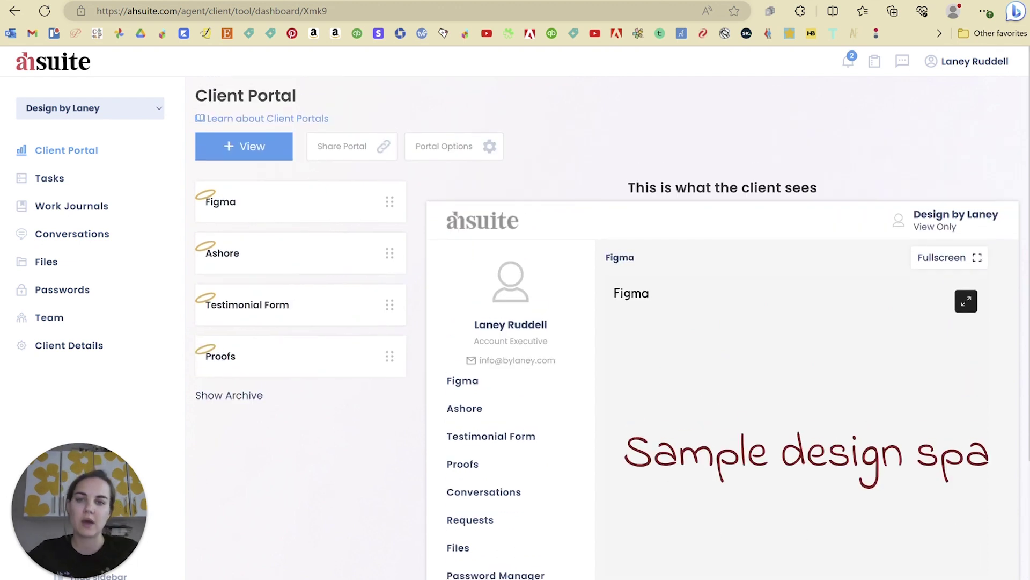
Save a new portal view named '2nd Figma View', then bring up the Figma file's Share options
left_click(225, 145)
left_click(456, 322)
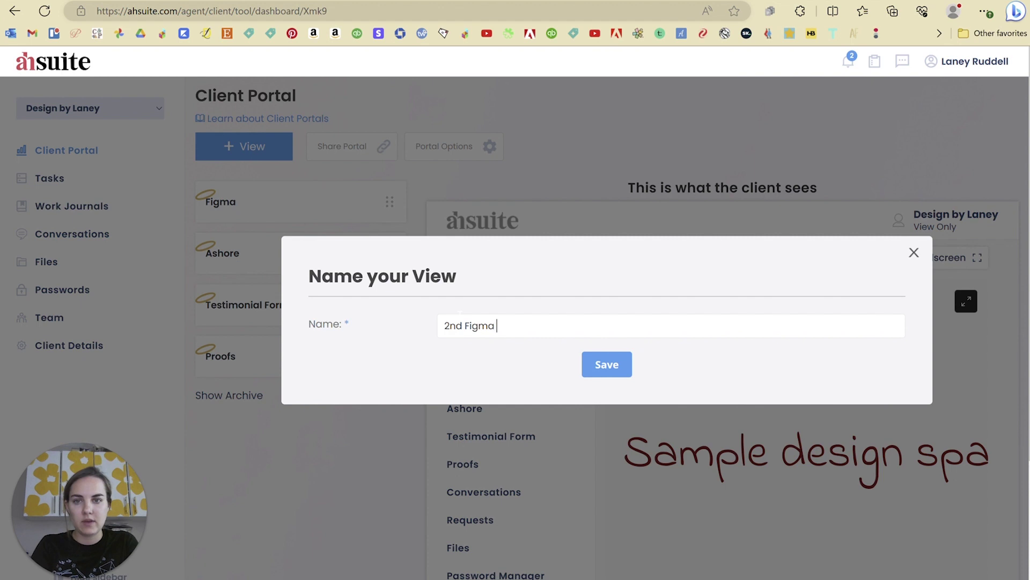
left_click(606, 373)
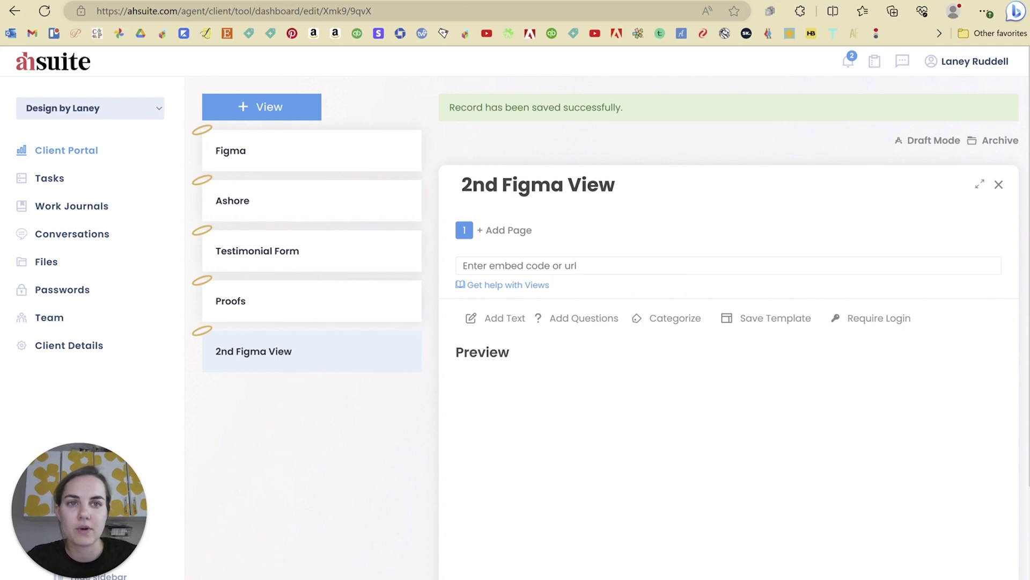
key("ctrl+Tab")
left_click(882, 63)
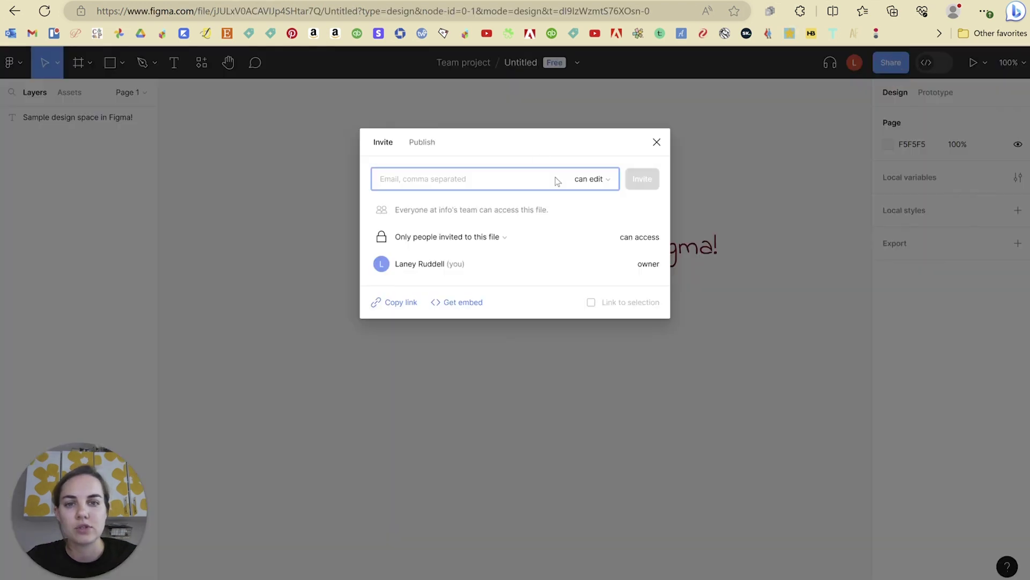
Copy the Figma file's embed code and paste it into the 2nd Figma View's embed field
left_click(464, 303)
left_click(682, 272)
key("ctrl+Tab")
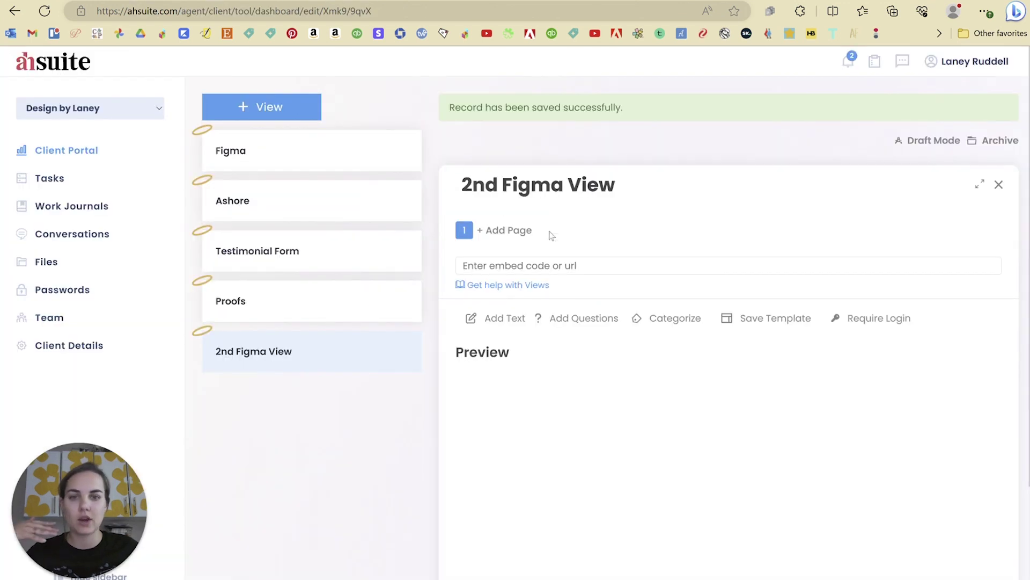
left_click(581, 265)
key("ctrl+v")
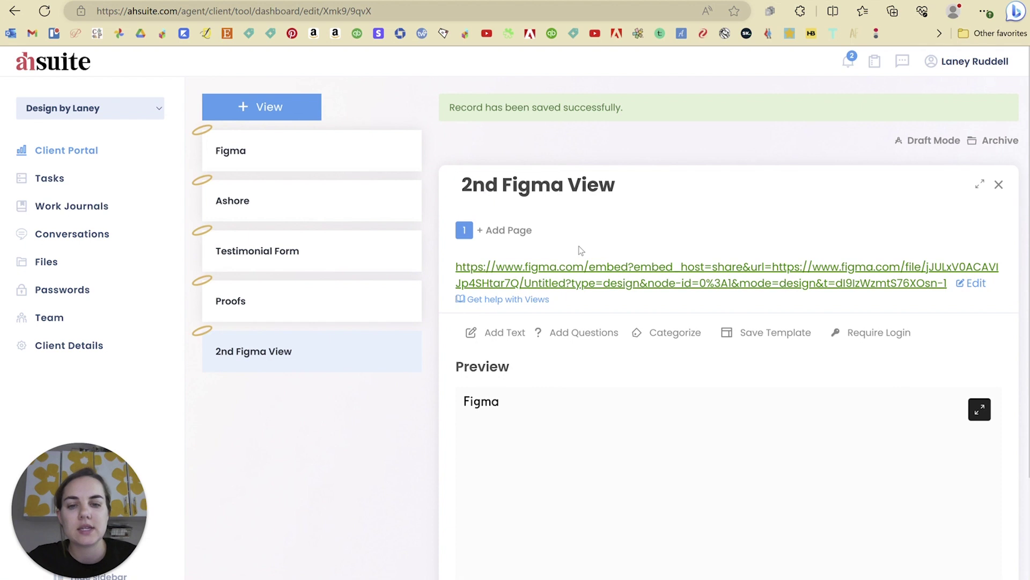
Add an empty Text Content block below the Figma preview
scroll(798, 342, "down", 3)
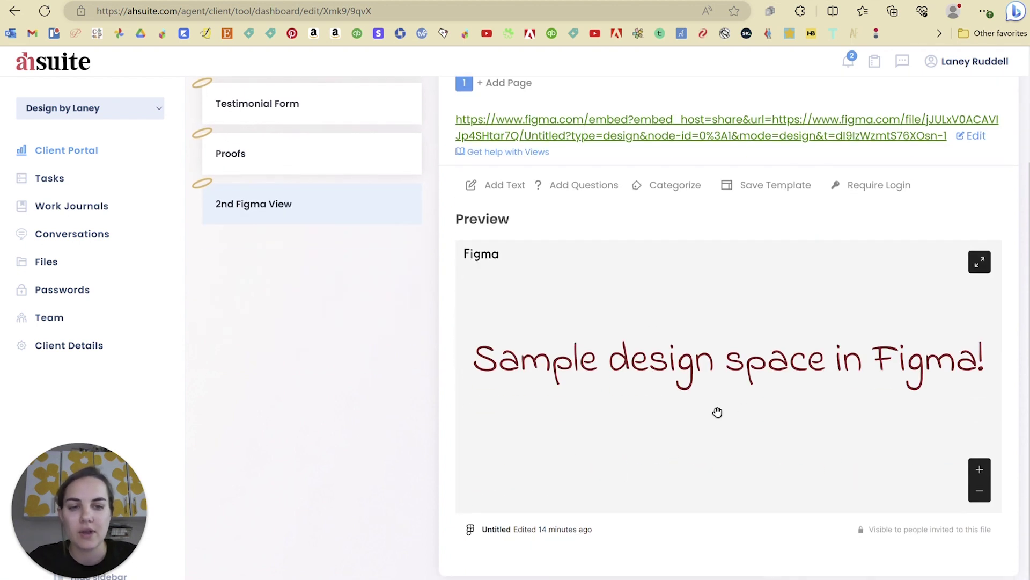
scroll(719, 408, "up", 3)
scroll(719, 408, "down", 3)
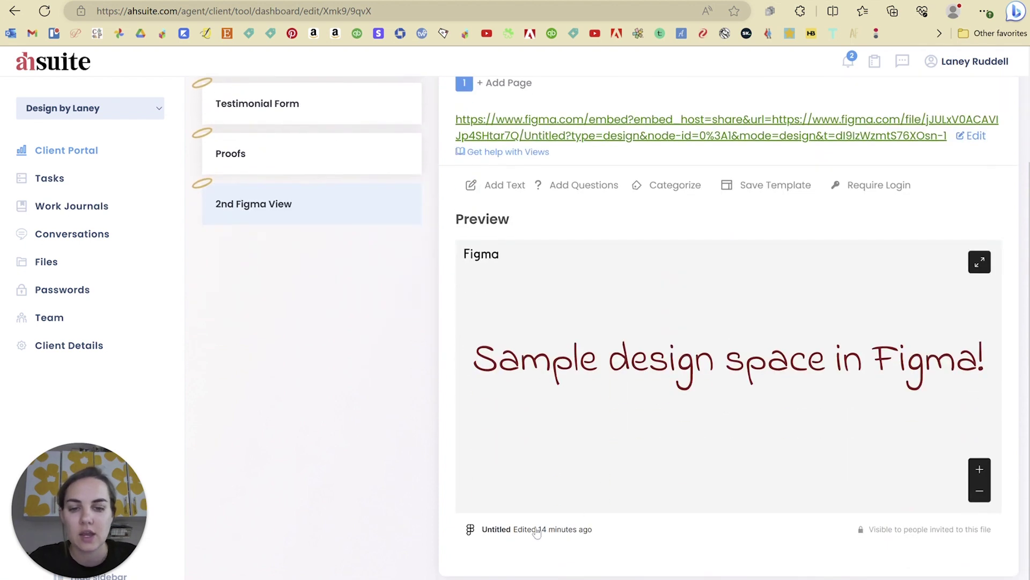
scroll(734, 476, "up", 3)
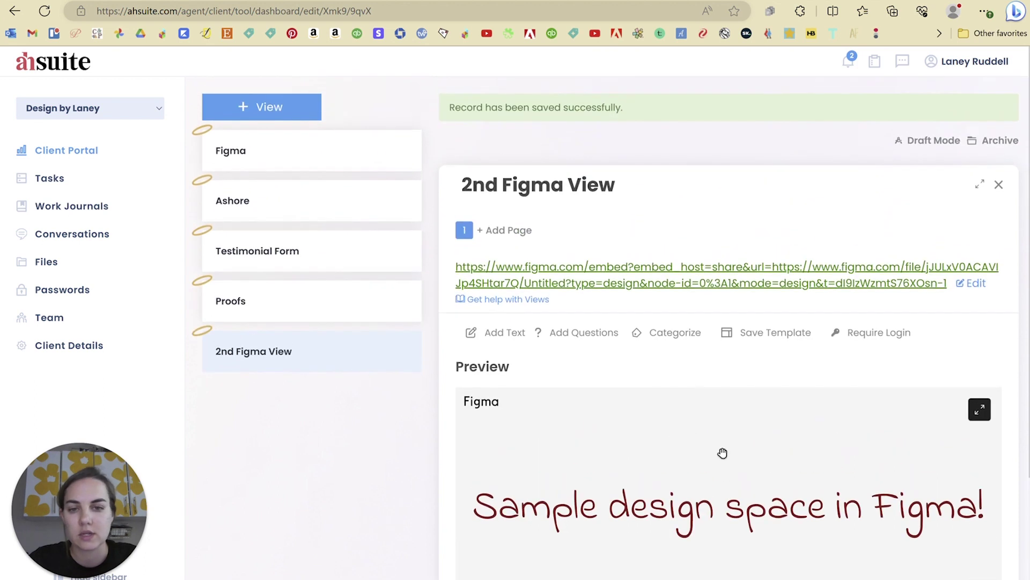
left_click(495, 334)
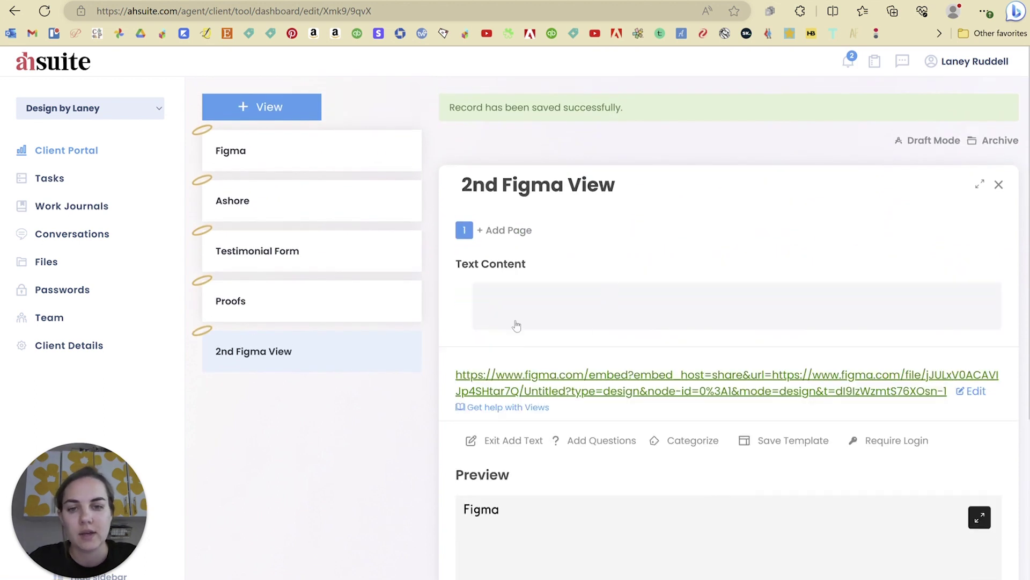
left_click(546, 322)
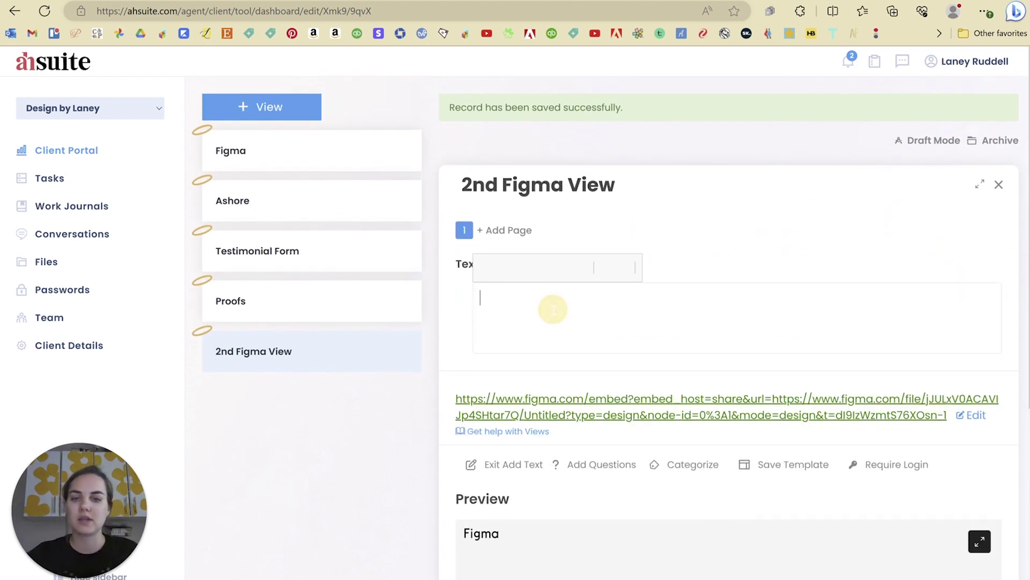
Add a Questions section and keep its question type set to Paragraph
left_click(580, 472)
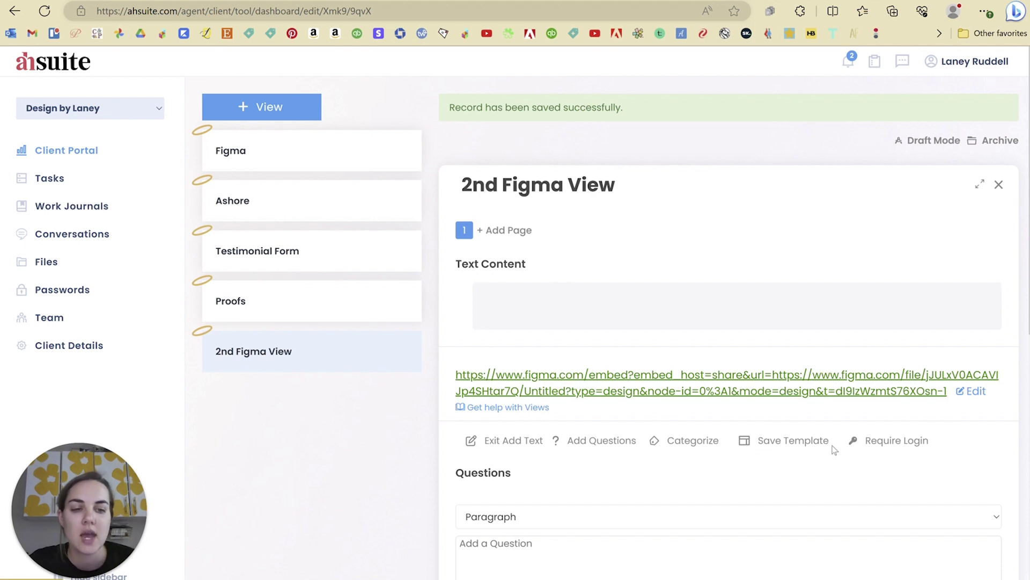
scroll(796, 450, "down", 8)
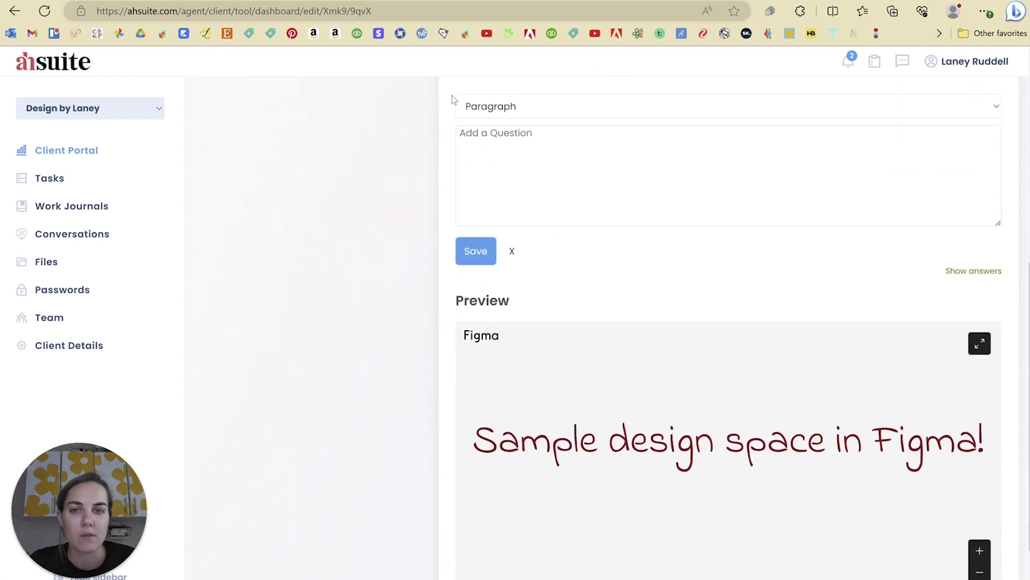
left_click(501, 105)
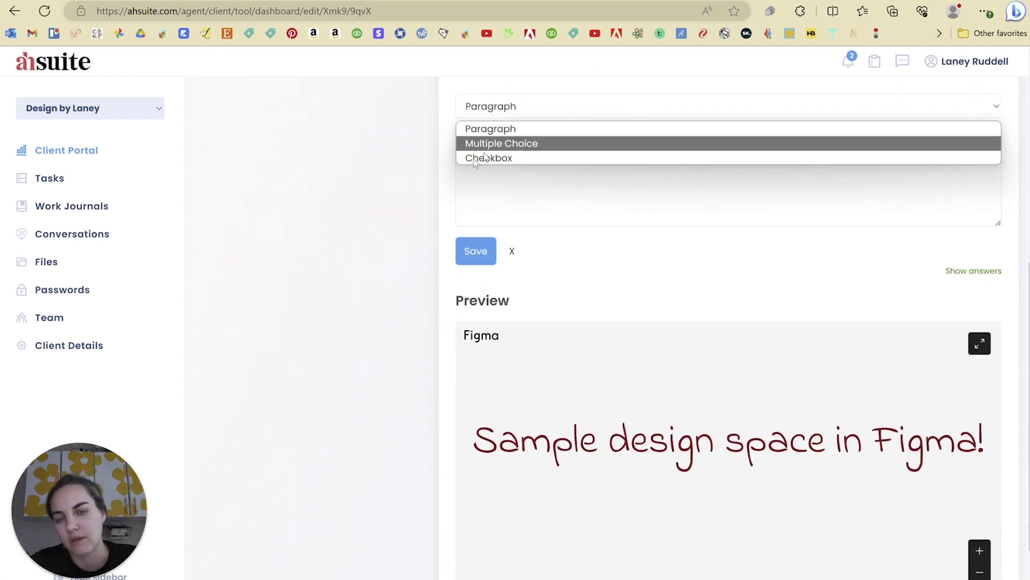
left_click(366, 170)
scroll(786, 240, "down", 2)
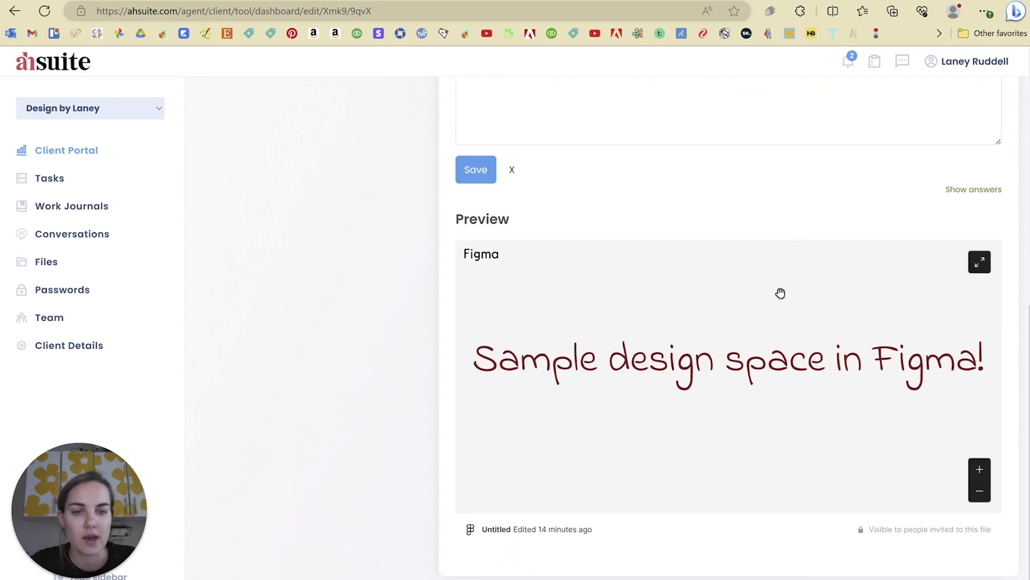
scroll(781, 273, "up", 2)
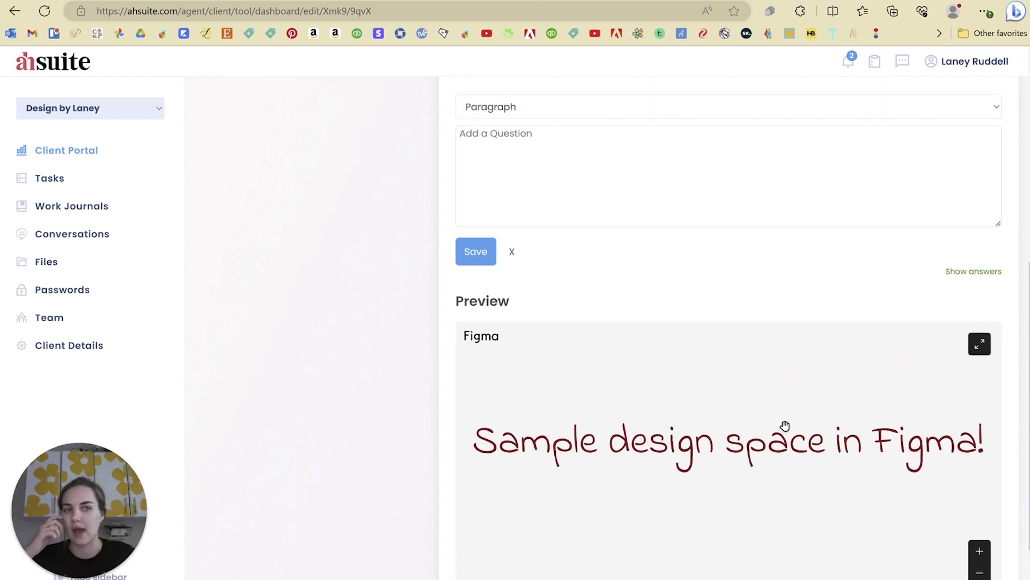
scroll(785, 426, "up", 8)
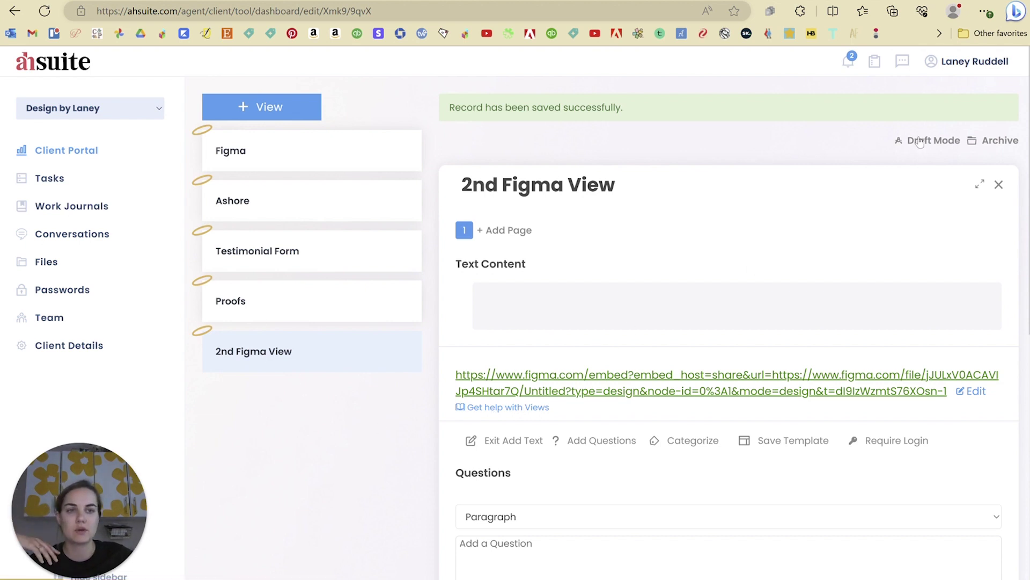
Close the second Figma view editor, check it in the client preview, and open the Ashore view
left_click(998, 186)
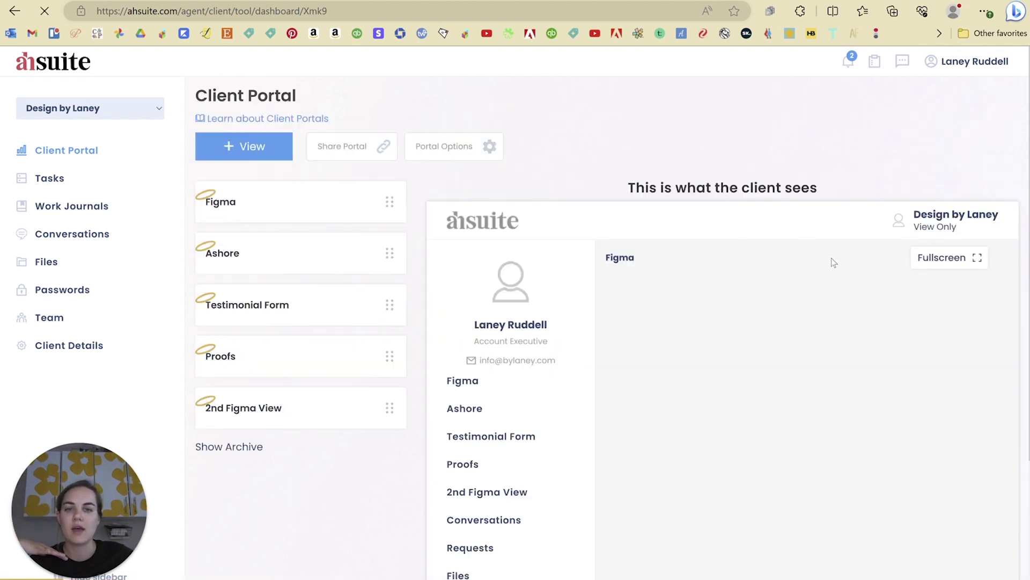
scroll(955, 354, "down", 3)
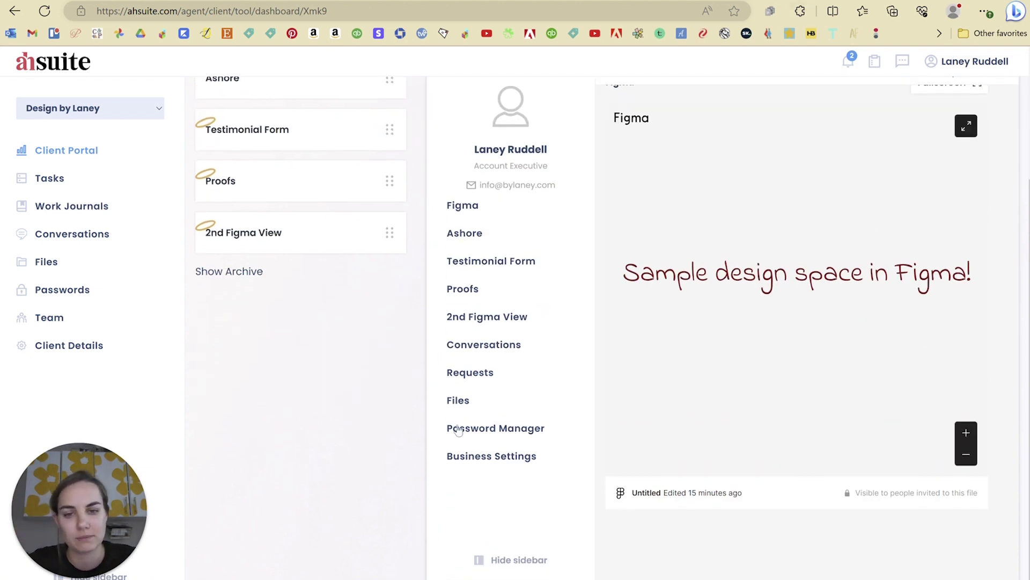
scroll(242, 233, "up", 3)
left_click(241, 235)
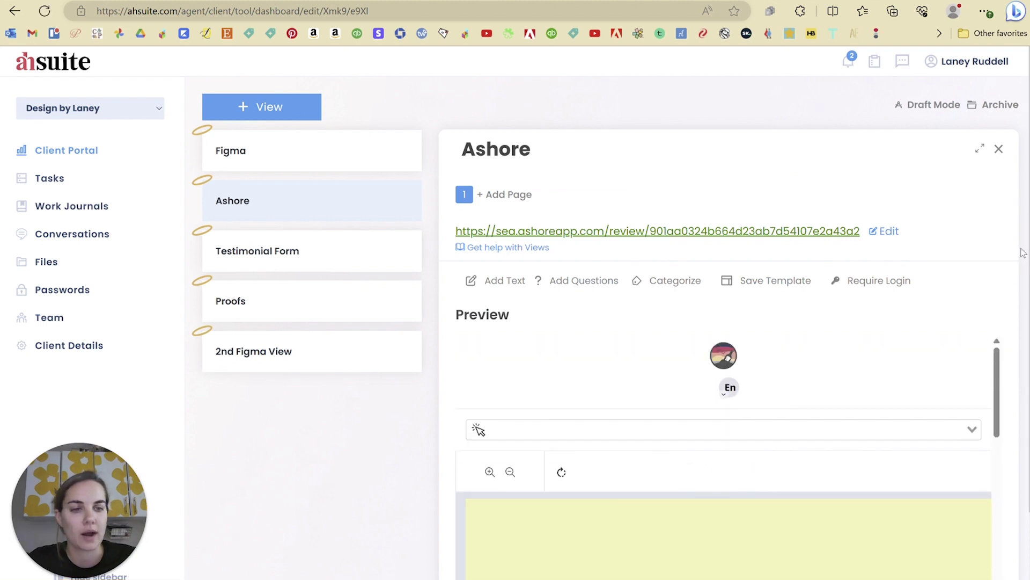
Pin a 'Don't love this font' comment on the Reply word of the -02 invitation
scroll(989, 258, "down", 2)
left_click_drag(1000, 263, 1003, 224)
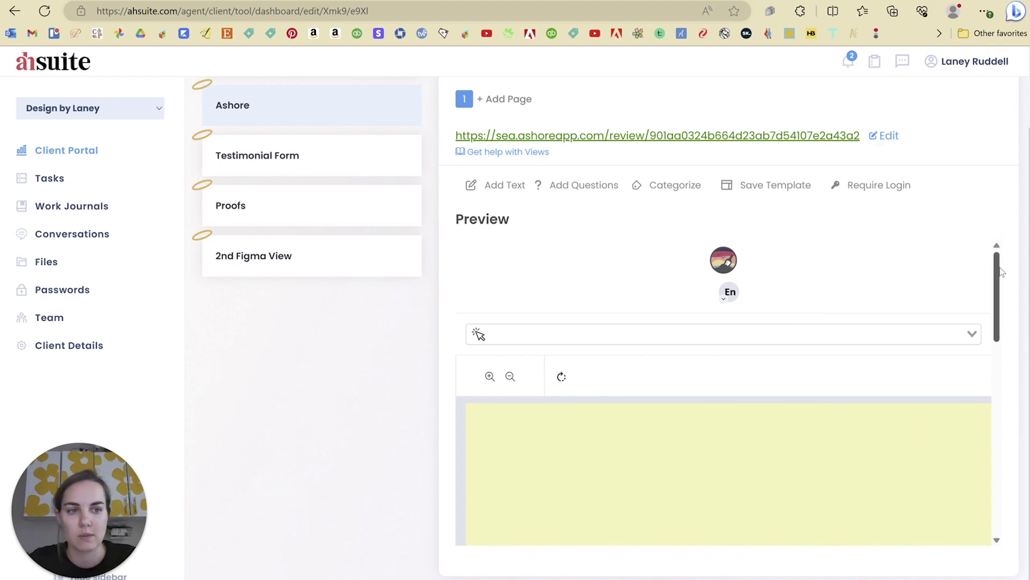
mouse_move(992, 270)
left_mouse_down()
mouse_move(996, 252)
mouse_move(989, 474)
mouse_move(1005, 266)
left_mouse_up()
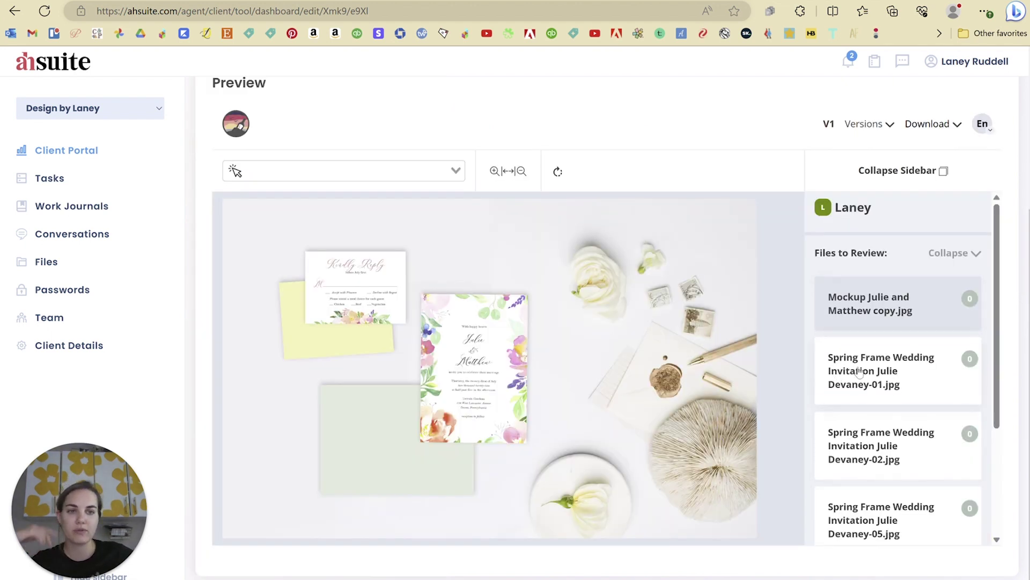
left_click(866, 353)
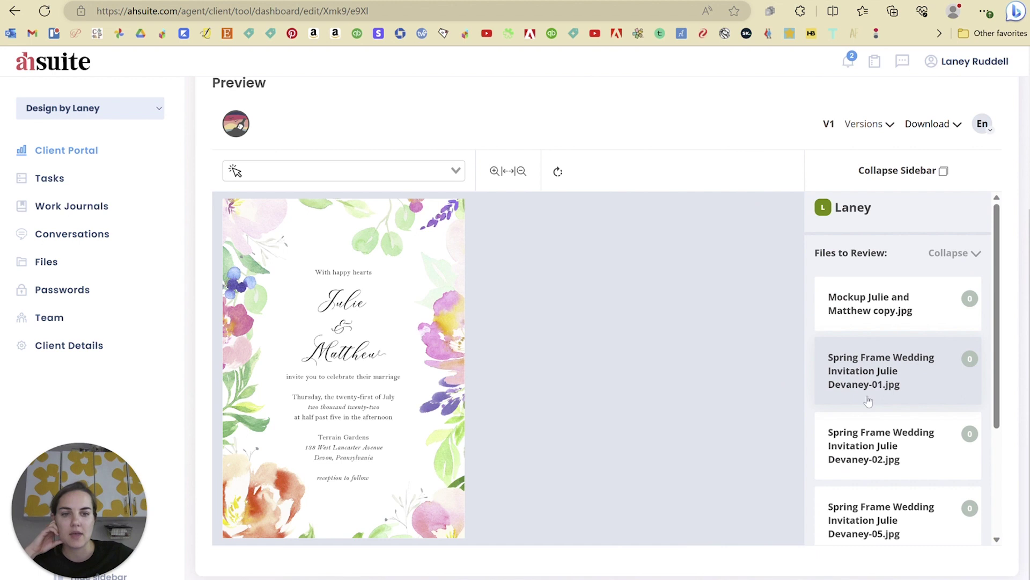
left_click(852, 434)
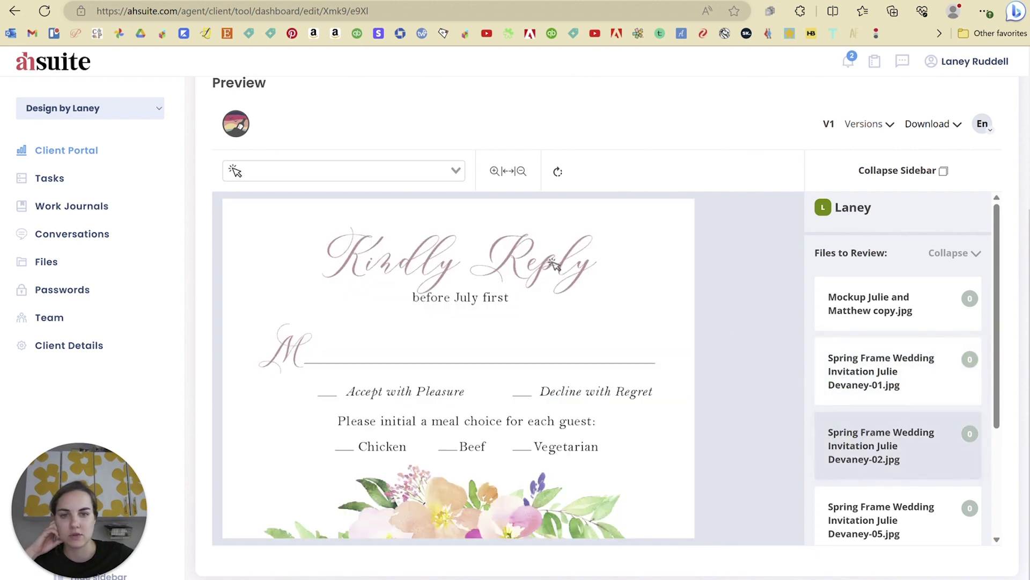
left_click(527, 256)
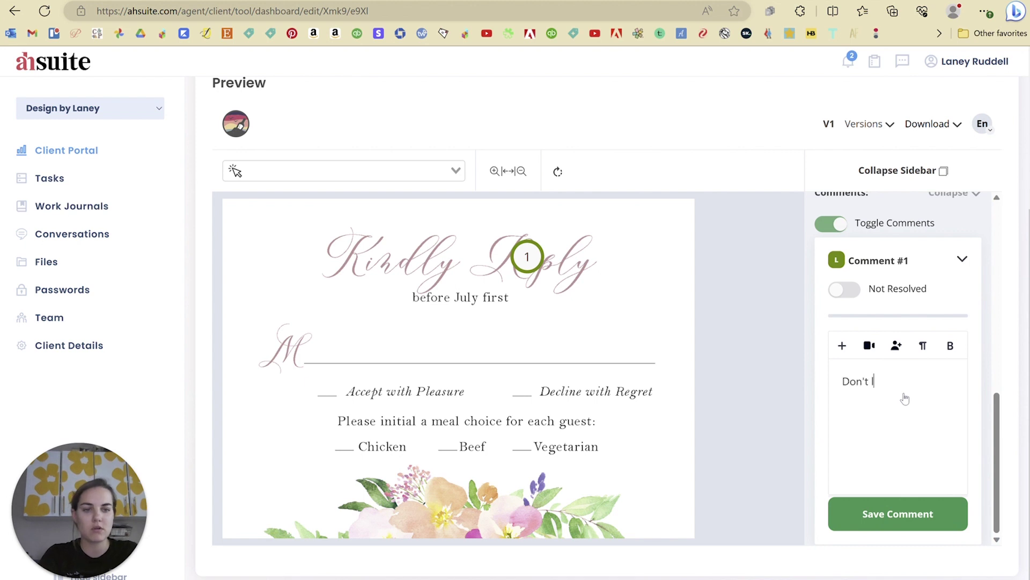
type("Don't love this font")
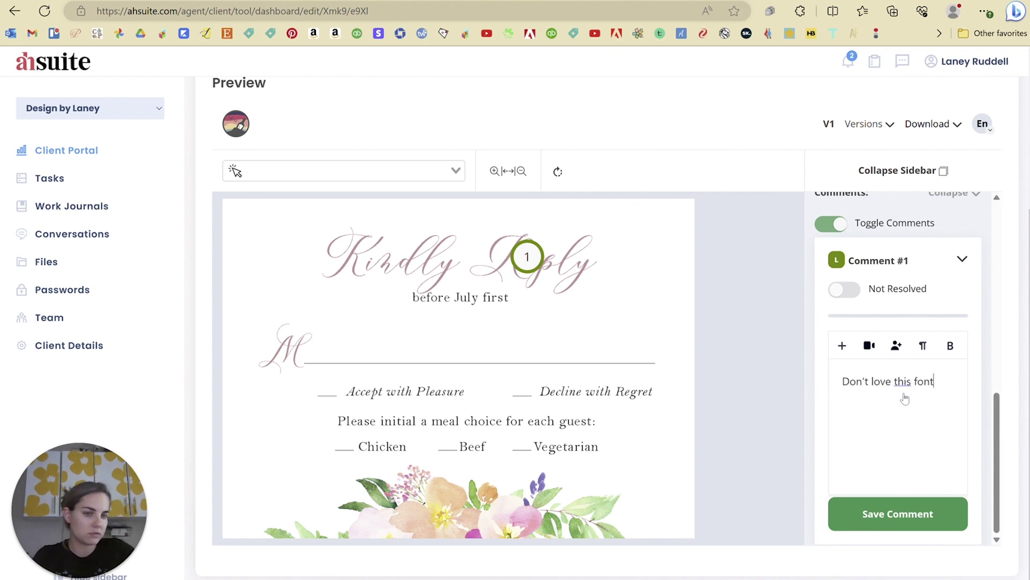
left_click(914, 516)
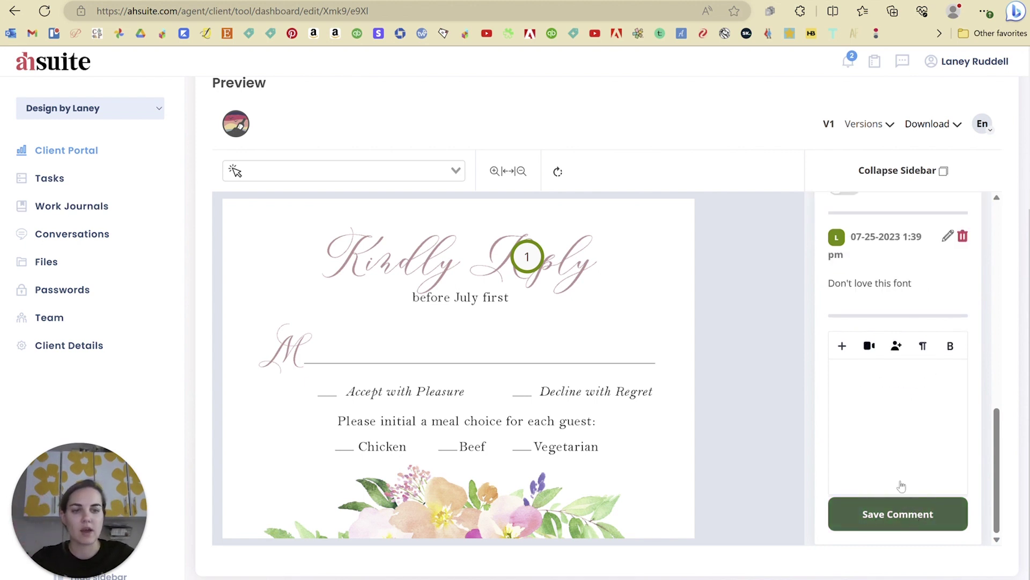
Browse the -02, -05 and -06 invitation files in the Ashore preview
scroll(680, 400, "up", 2)
scroll(679, 400, "up", 1)
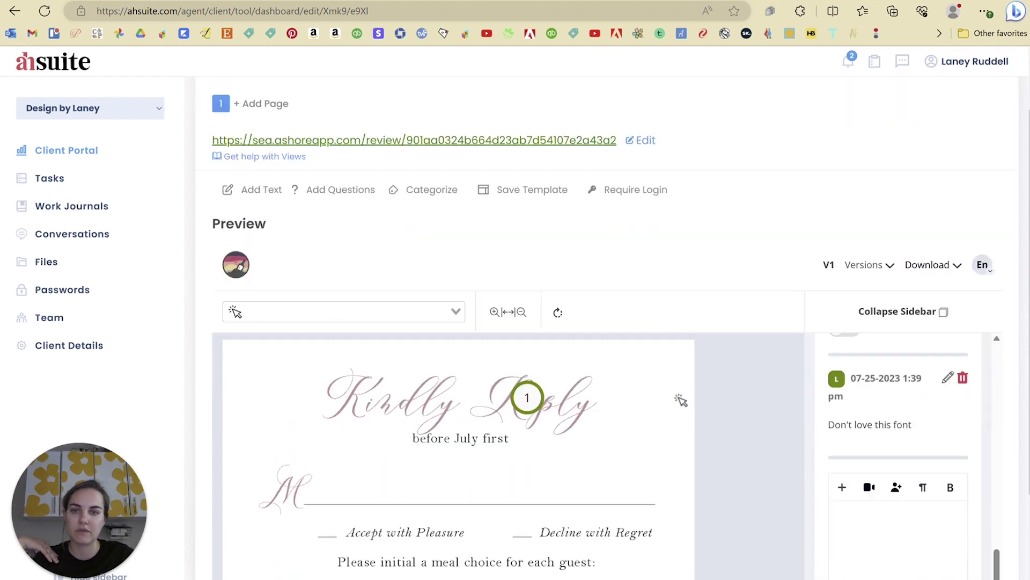
scroll(751, 386, "down", 3)
scroll(959, 390, "up", 3)
scroll(950, 376, "up", 3)
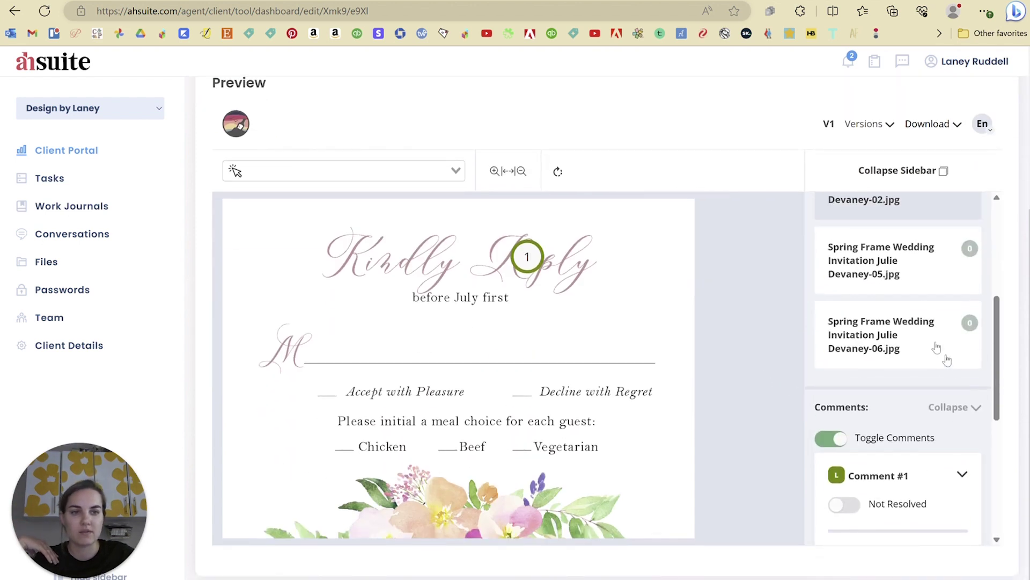
left_click(885, 270)
left_click(885, 279)
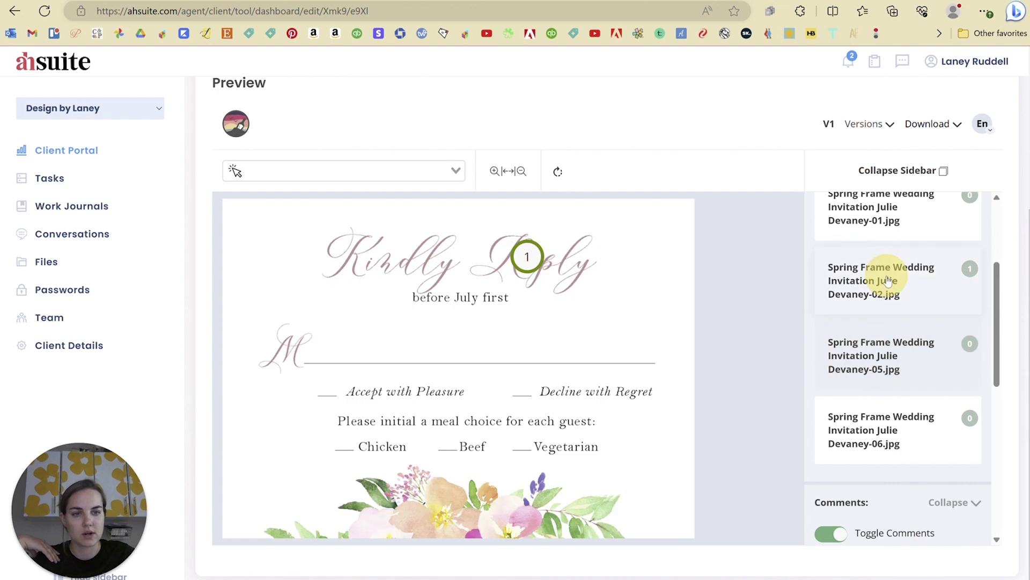
left_click(880, 357)
left_click(880, 429)
Pin and save a 'Love this' comment on the invitation in the mockup photo
scroll(901, 349, "up", 3)
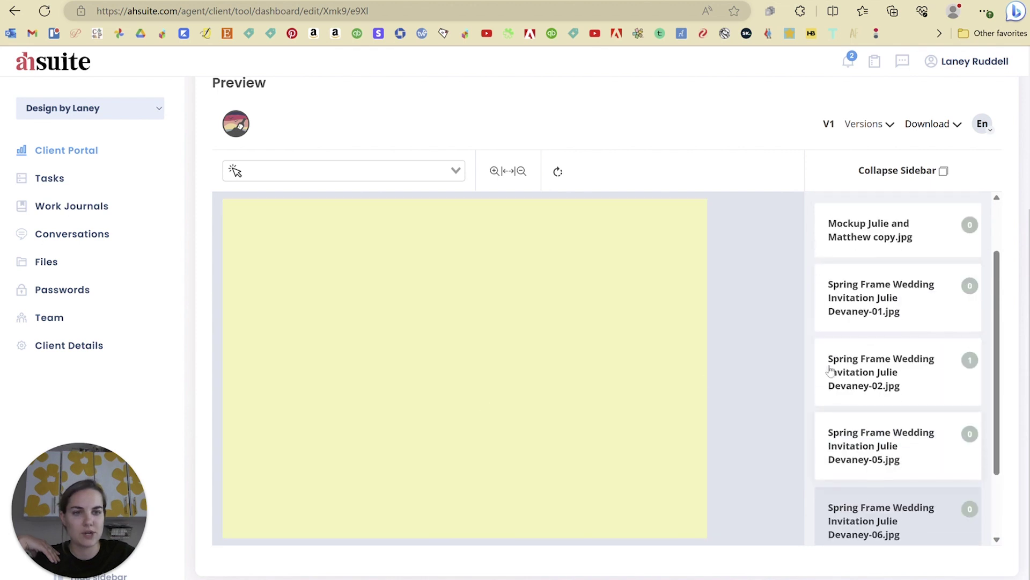
left_click(869, 298)
left_click(473, 351)
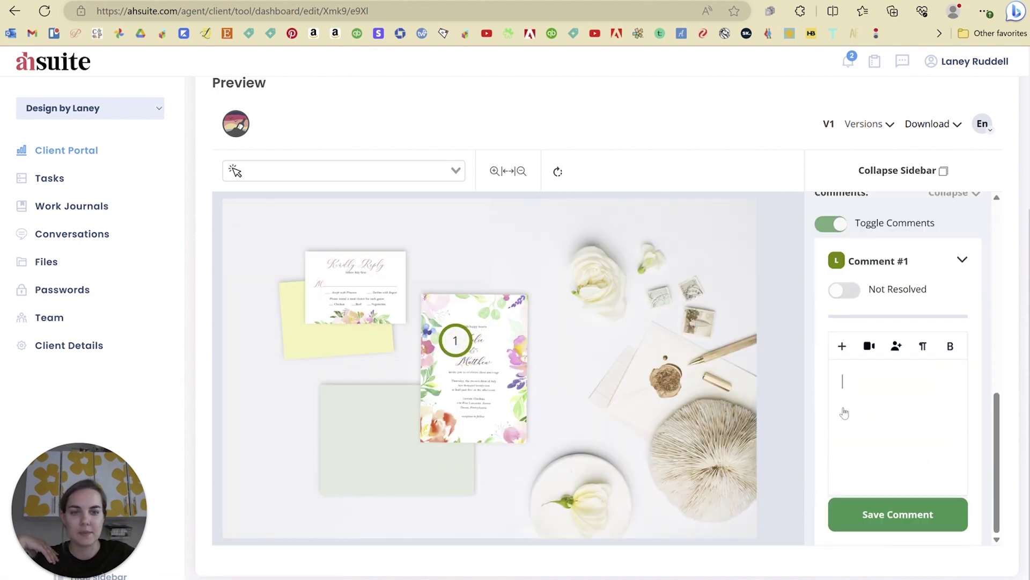
type("Love this!")
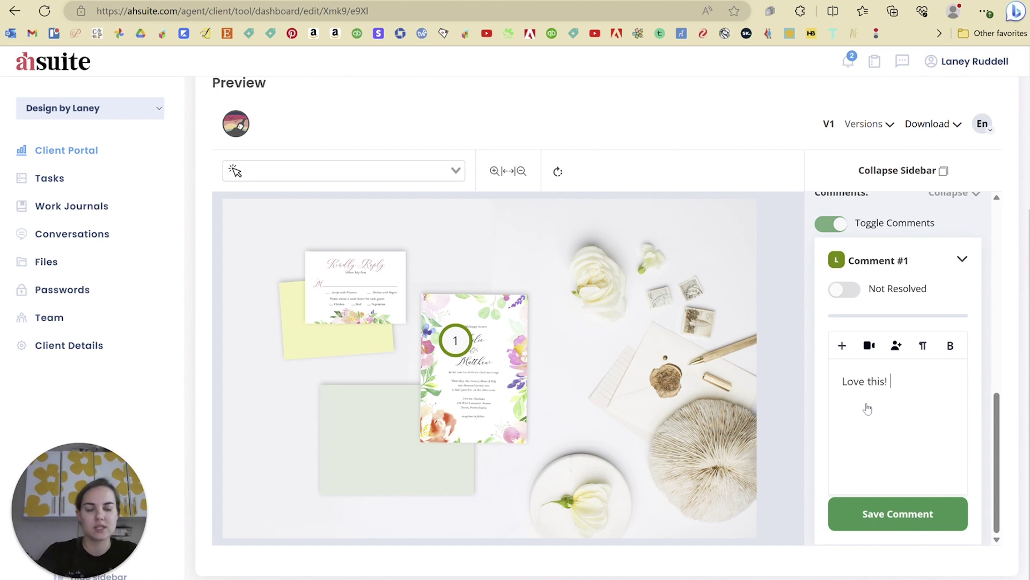
left_click(899, 517)
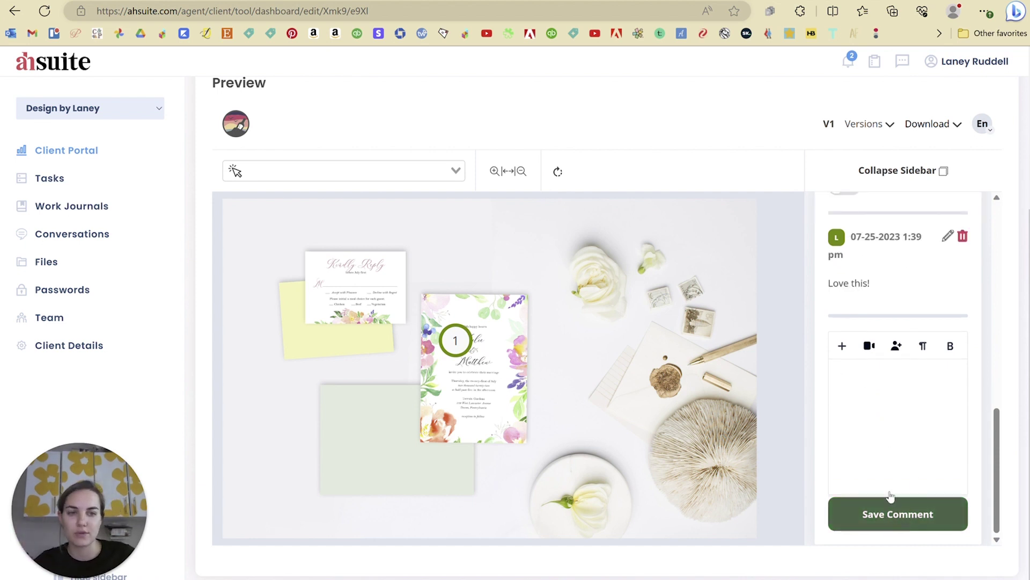
scroll(785, 433, "up", 4)
scroll(793, 441, "down", 2)
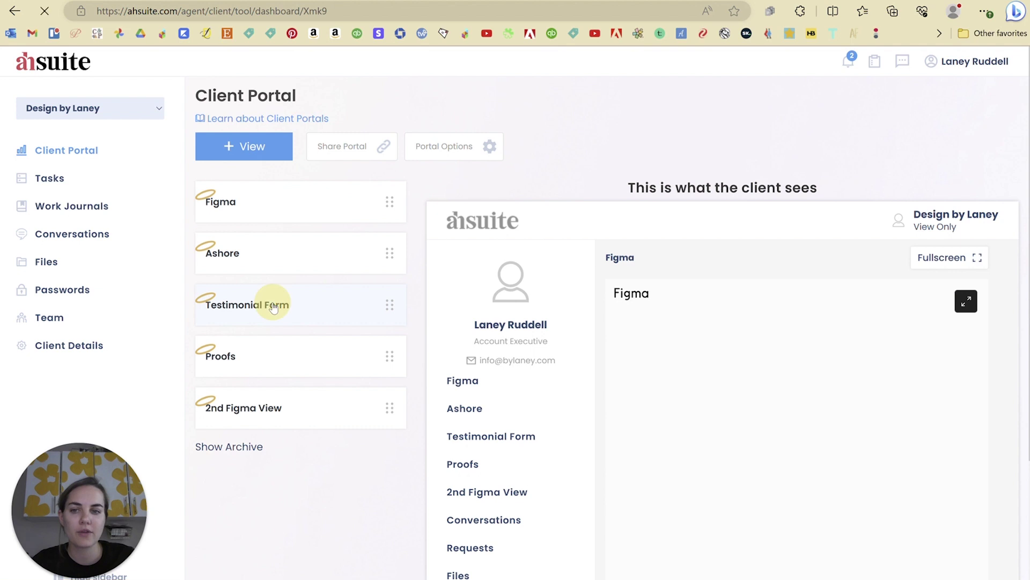
In the Testimonial Form view, type 'Aheywea' into the Coaching Feedback Form's first answer, then open Proofs
left_click(257, 251)
scroll(754, 318, "down", 5)
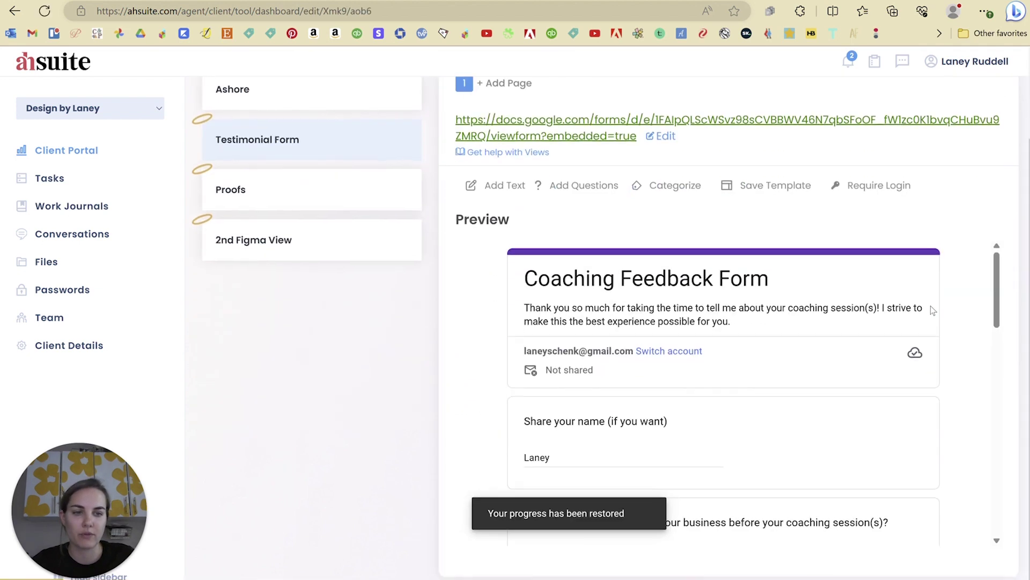
left_click(590, 366)
type("Aheywea fla")
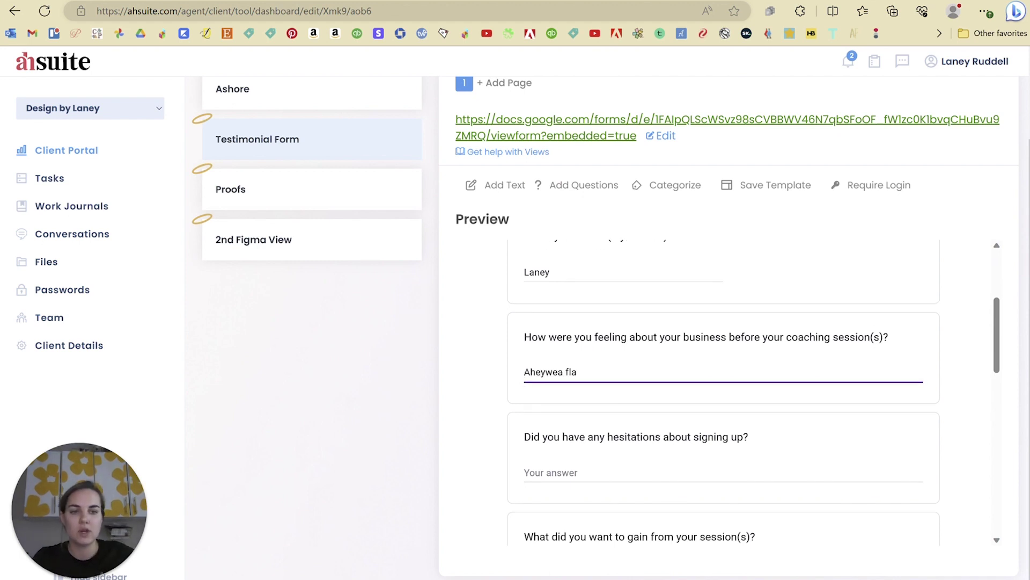
scroll(589, 475, "down", 15)
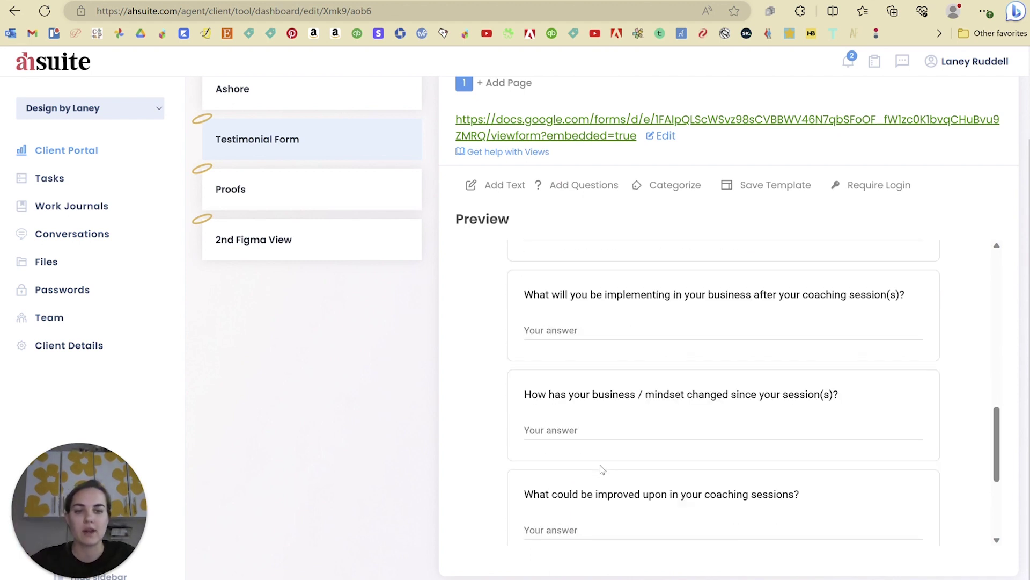
scroll(561, 445, "up", 10)
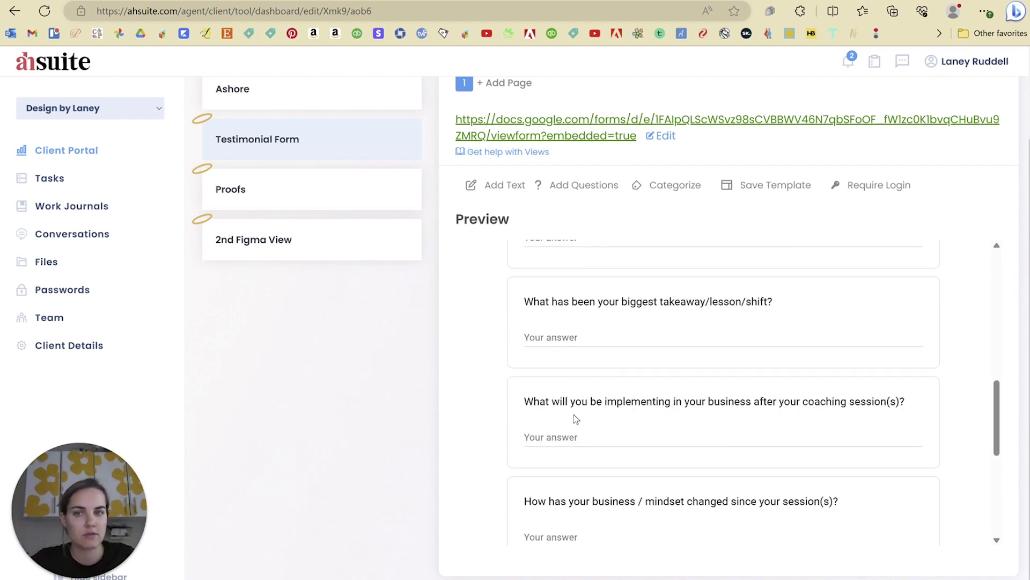
left_click(274, 292)
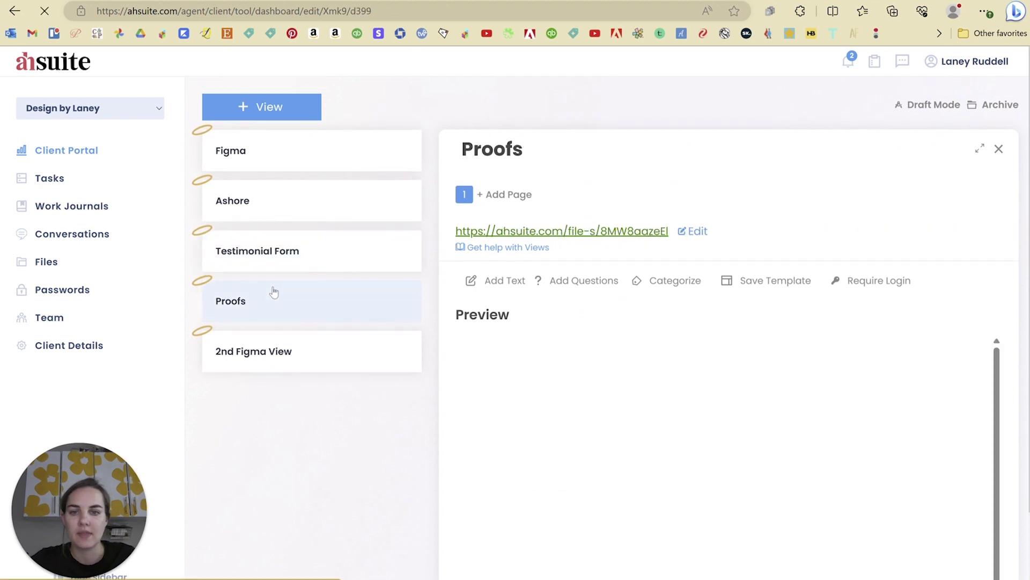
scroll(980, 268, "down", 2)
scroll(979, 269, "down", 1)
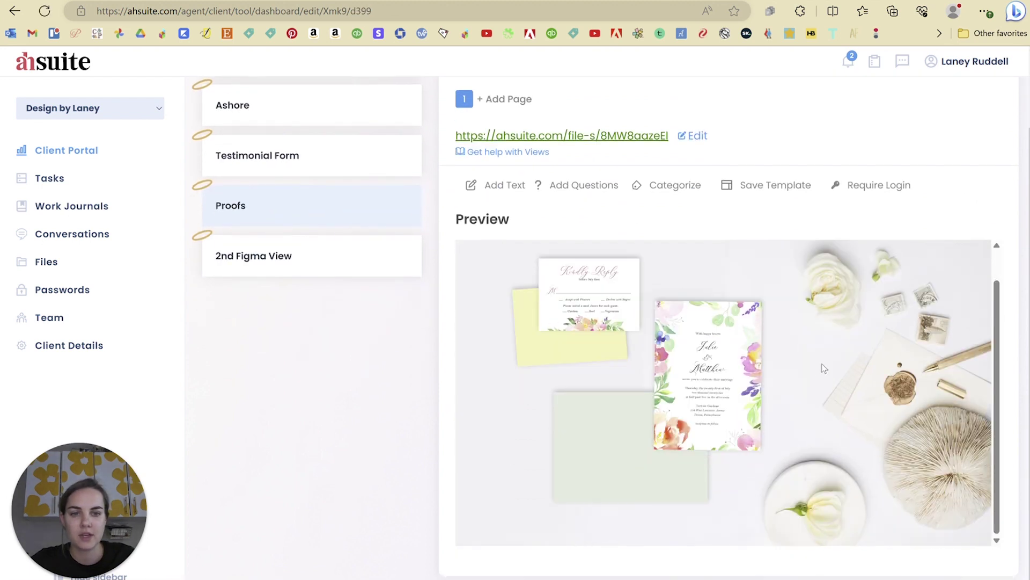
scroll(811, 414, "up", 1)
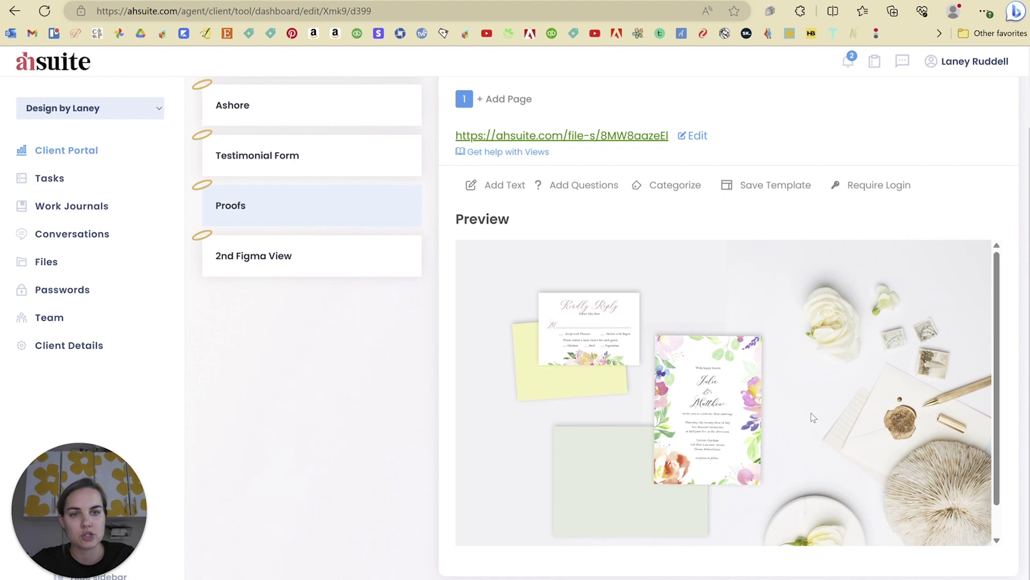
scroll(811, 413, "up", 2)
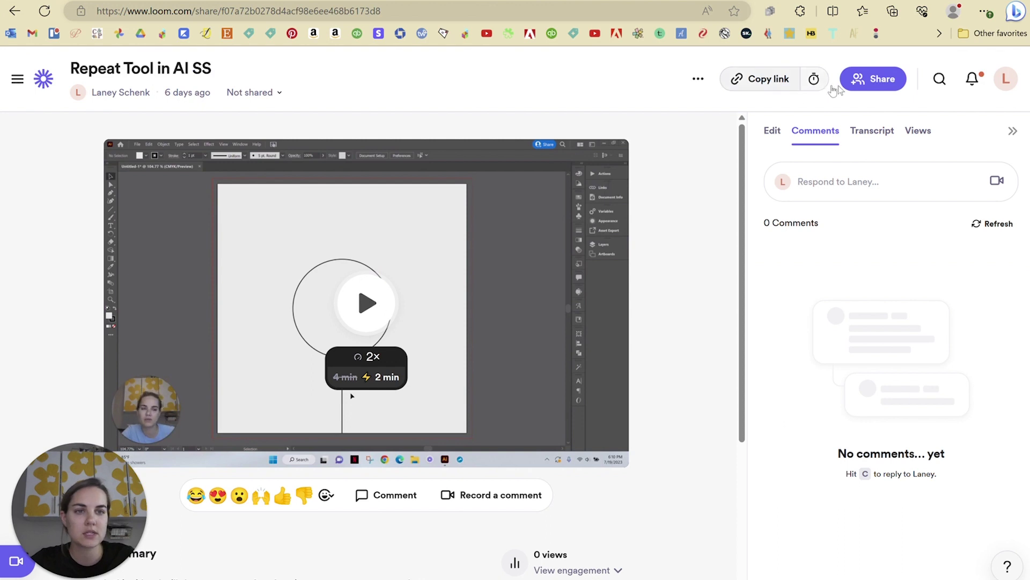
Copy the 'Repeat Tool in AI SS' Loom embed code and start a new Ahsuite view
left_click(858, 79)
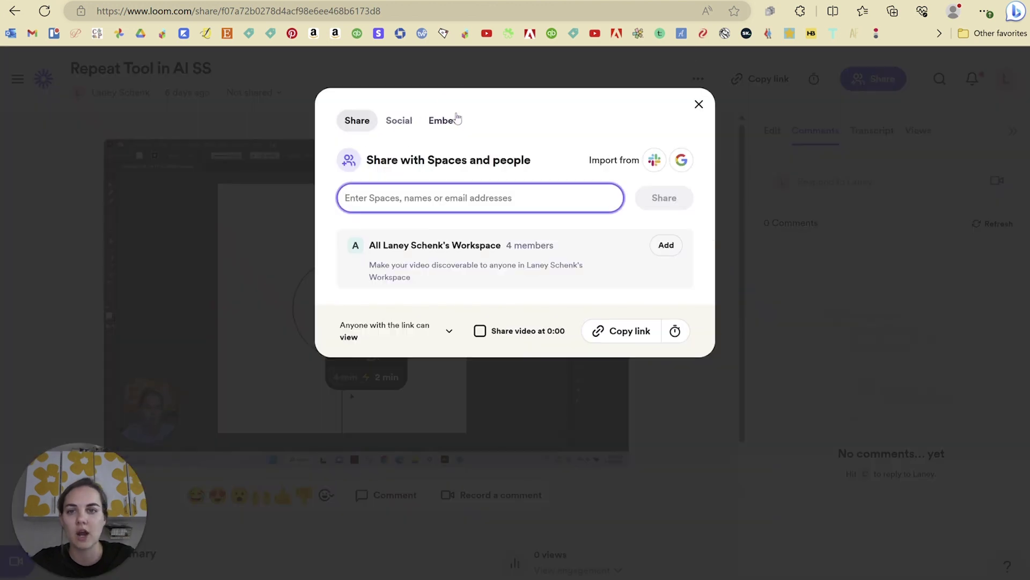
left_click(457, 117)
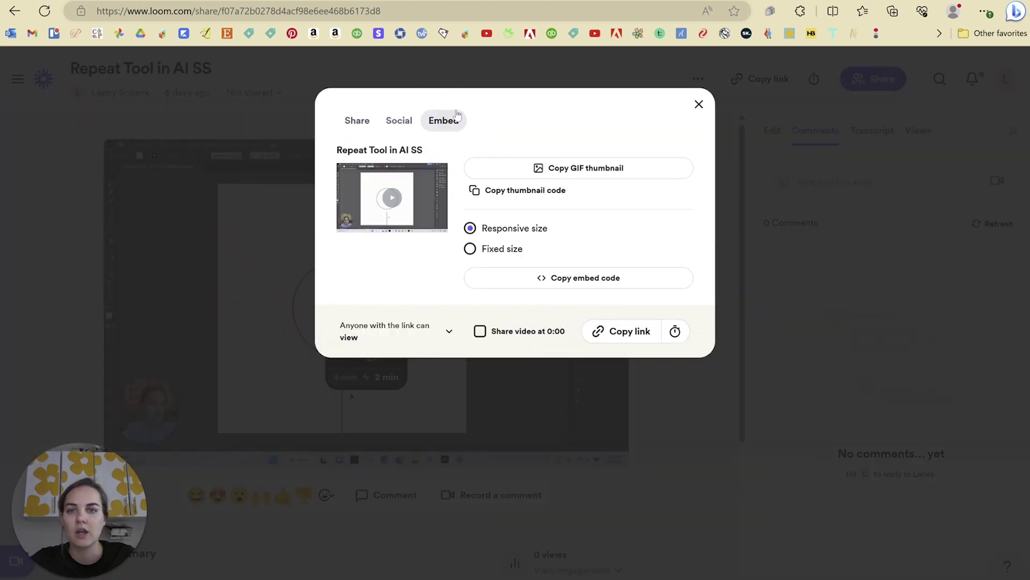
left_click(553, 278)
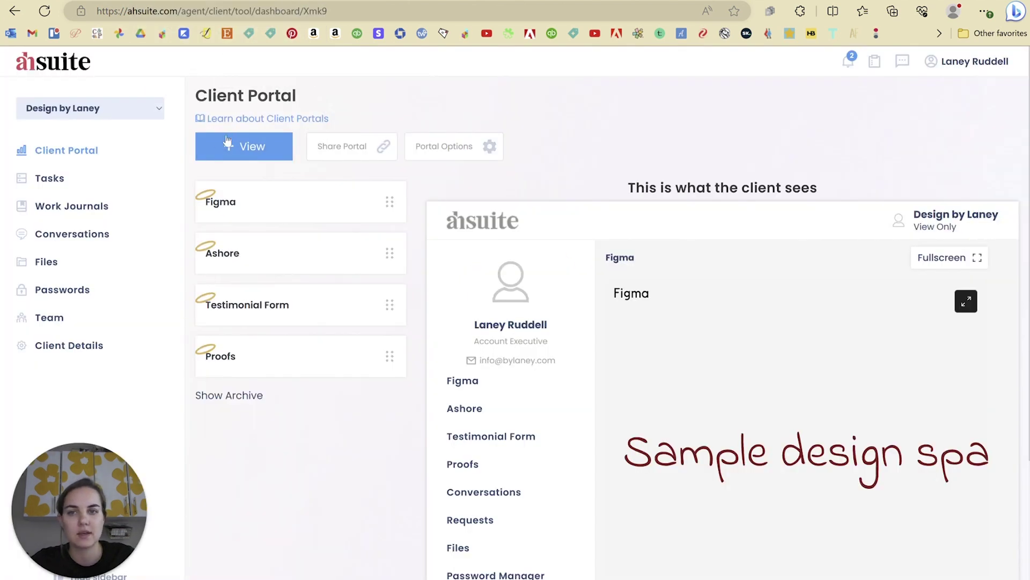
left_click(224, 142)
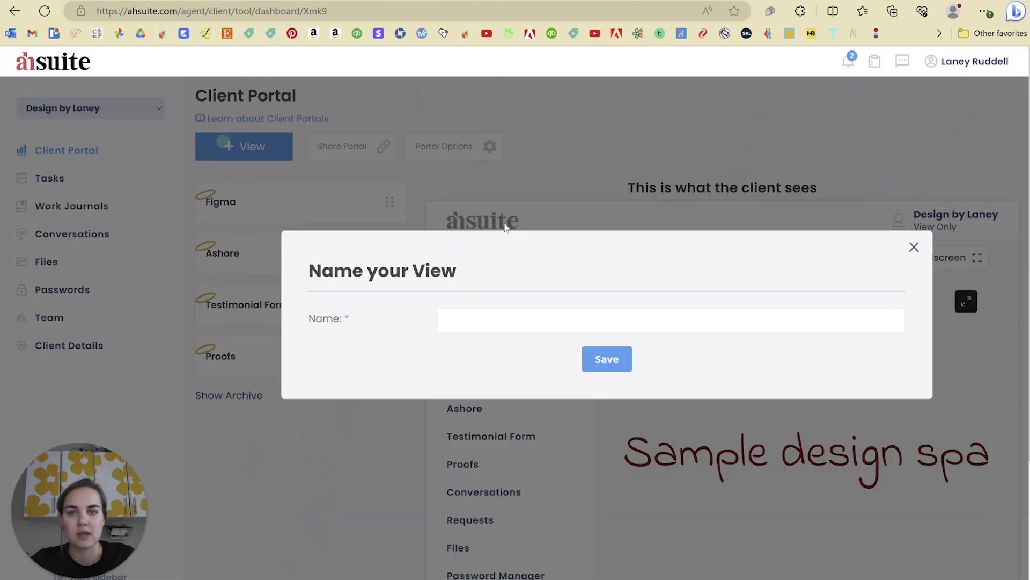
Save a view named 'Loom', paste the Loom embed code into it, then open portal settings
left_click(537, 332)
type("Loom Video")
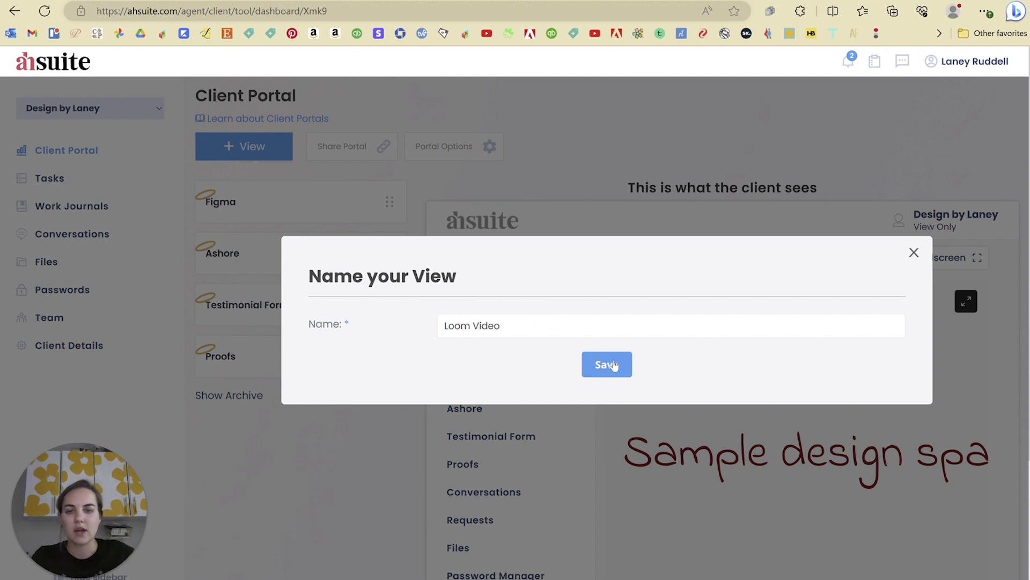
left_click(613, 365)
left_click(553, 263)
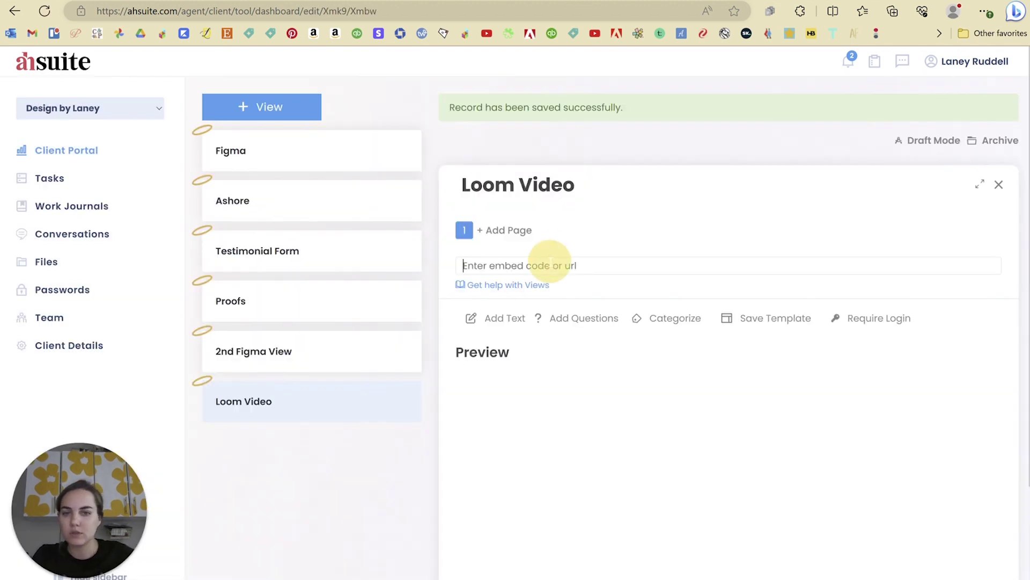
key("ctrl+v")
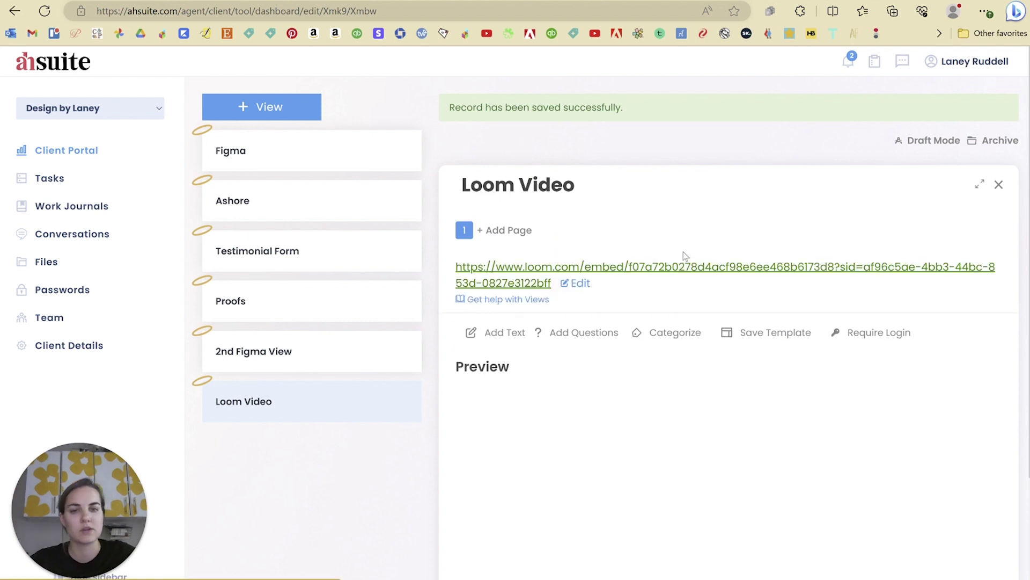
scroll(805, 299, "down", 3)
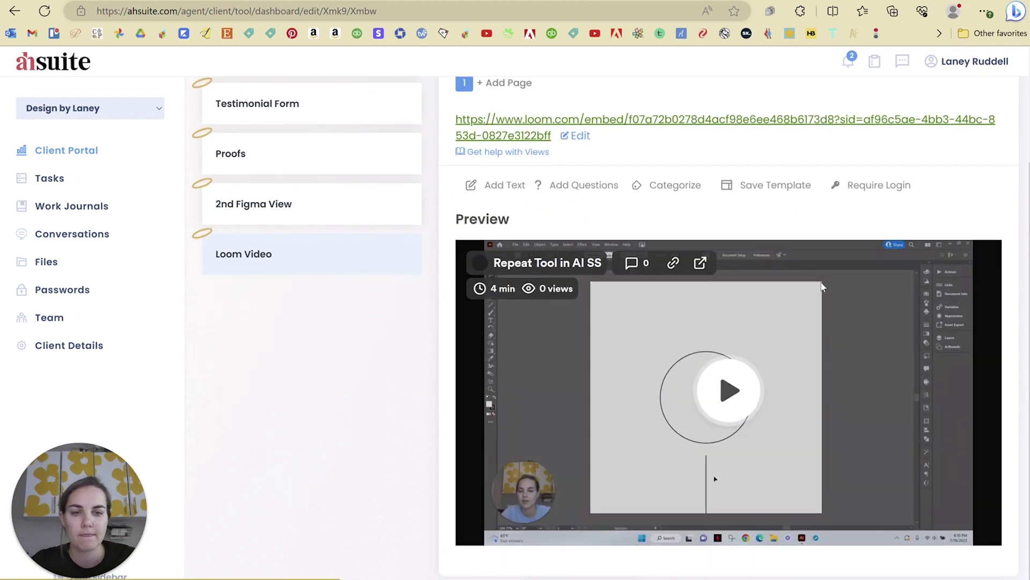
scroll(382, 391, "up", 3)
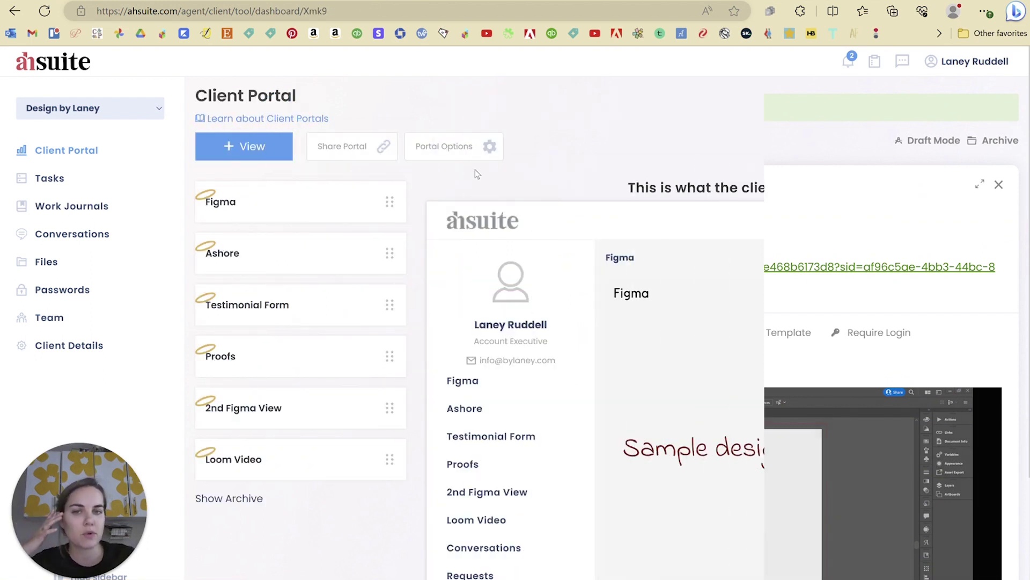
left_click(469, 145)
scroll(513, 246, "down", 5)
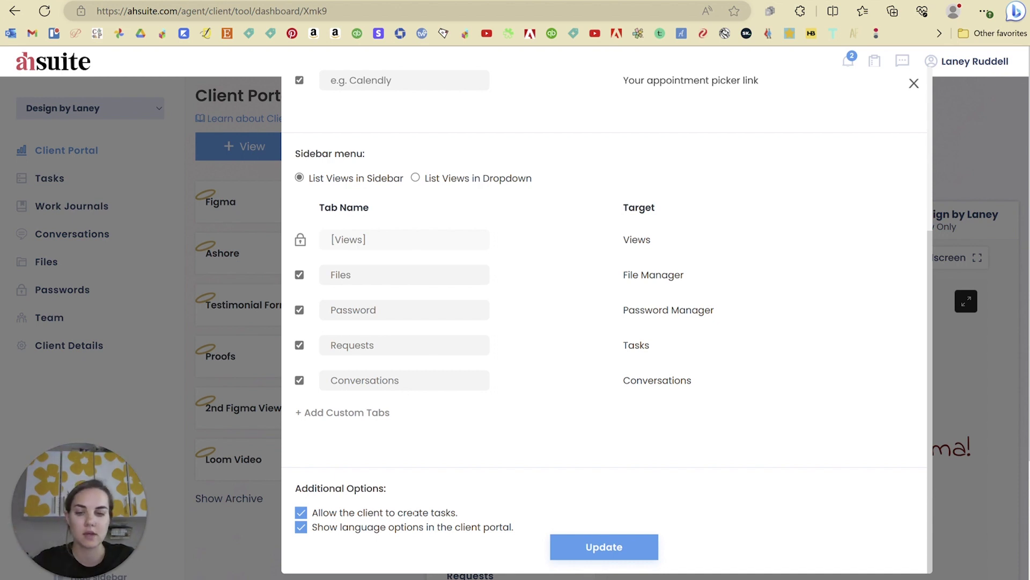
Copy the client portal's autologin link from Share Portal
left_click(918, 91)
left_click(363, 146)
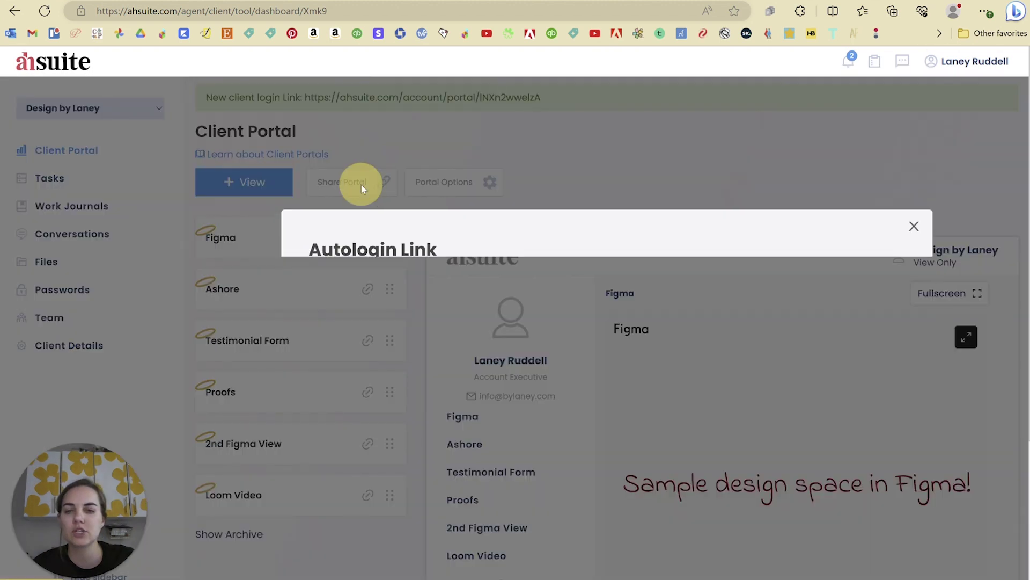
left_click_drag(307, 309, 499, 310)
left_click(555, 308)
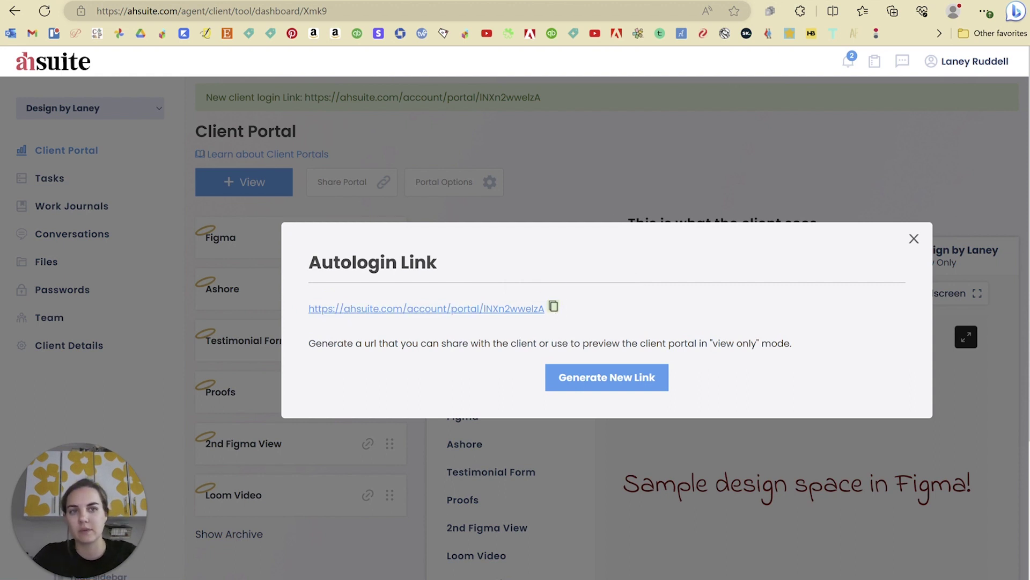
Load the autologin link in a new browser tab to see the view-only portal
key("ctrl+t")
key("ctrl+v")
key("Return")
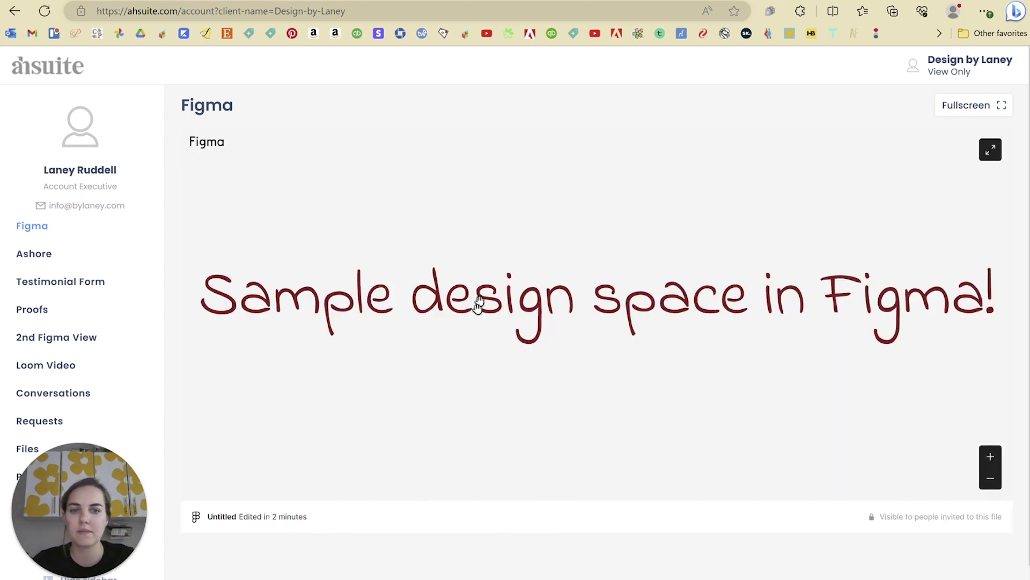
As the client, open the Ashore view and place a comment marker on the mockup
left_click(28, 253)
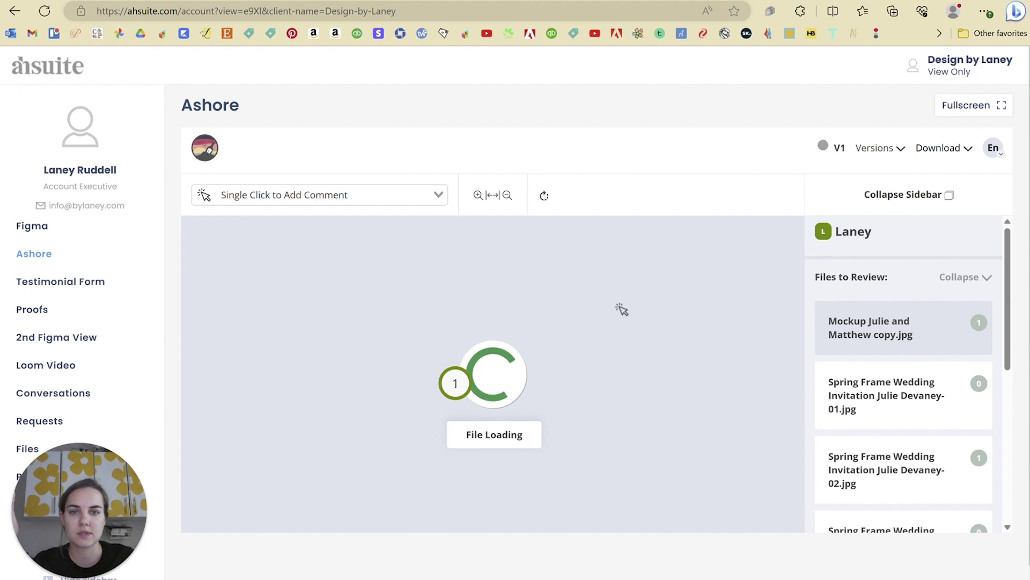
scroll(616, 308, "down", 1)
scroll(1010, 274, "down", 5)
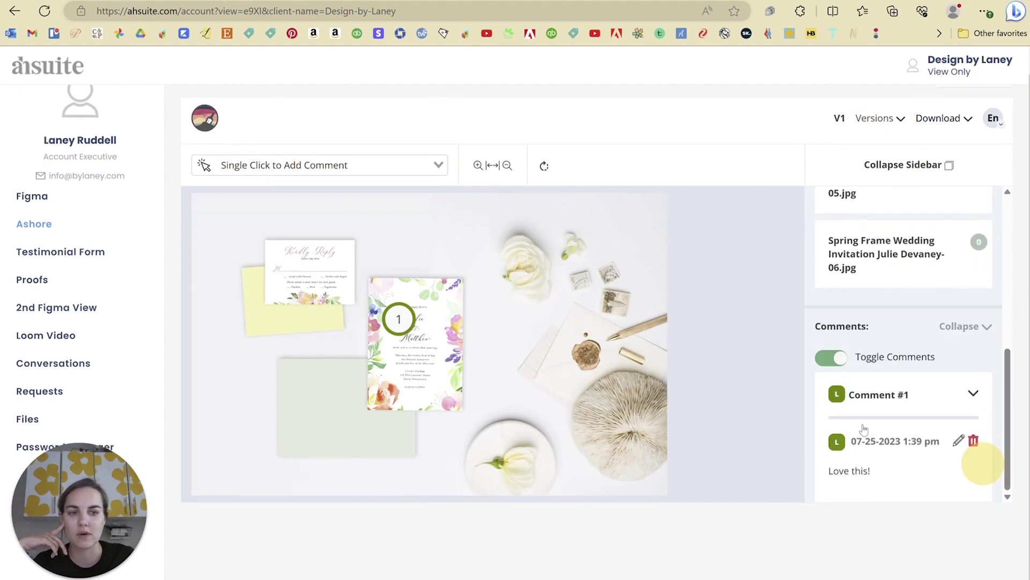
left_click(561, 360)
left_click(529, 390)
View the Proofs and Testimonial Form views from the client side
left_click(40, 279)
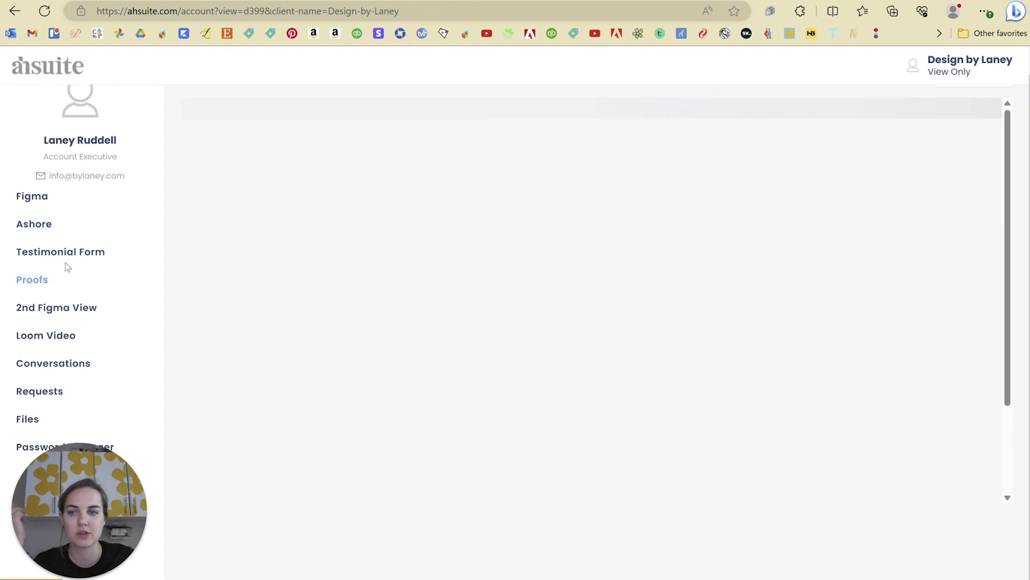
left_click(78, 256)
scroll(587, 236, "down", 10)
scroll(558, 245, "up", 8)
scroll(214, 255, "down", 5)
Look through the client's Conversations and Requests pages
left_click(53, 80)
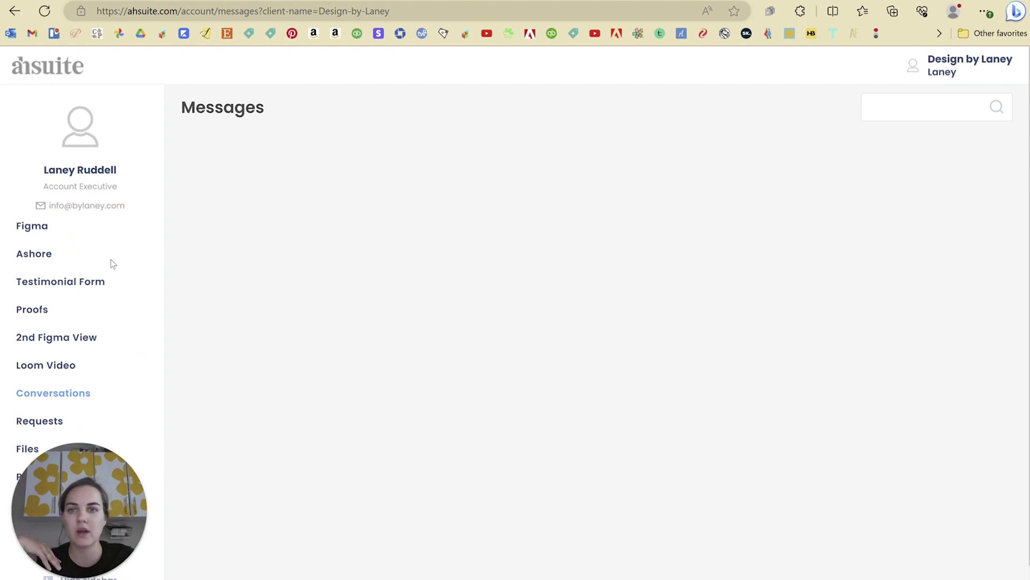
scroll(419, 329, "down", 1)
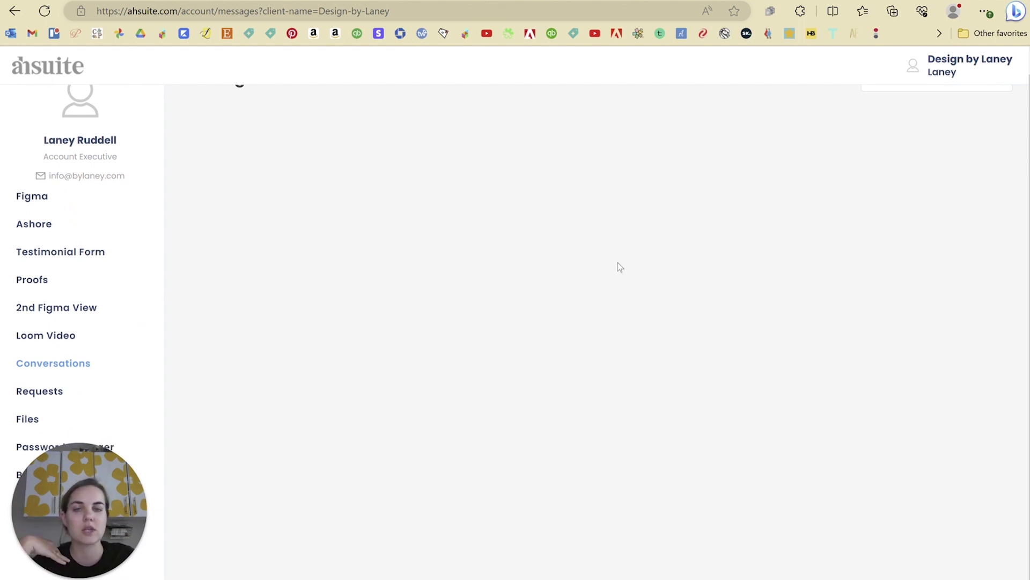
scroll(556, 365, "up", 1)
scroll(556, 365, "down", 1)
left_click(24, 392)
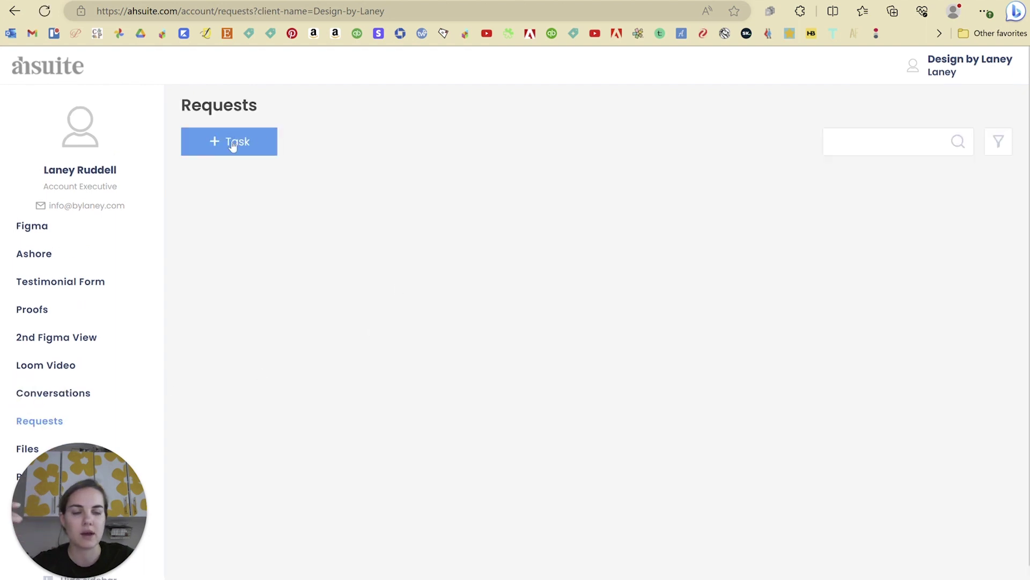
scroll(88, 427, "down", 1)
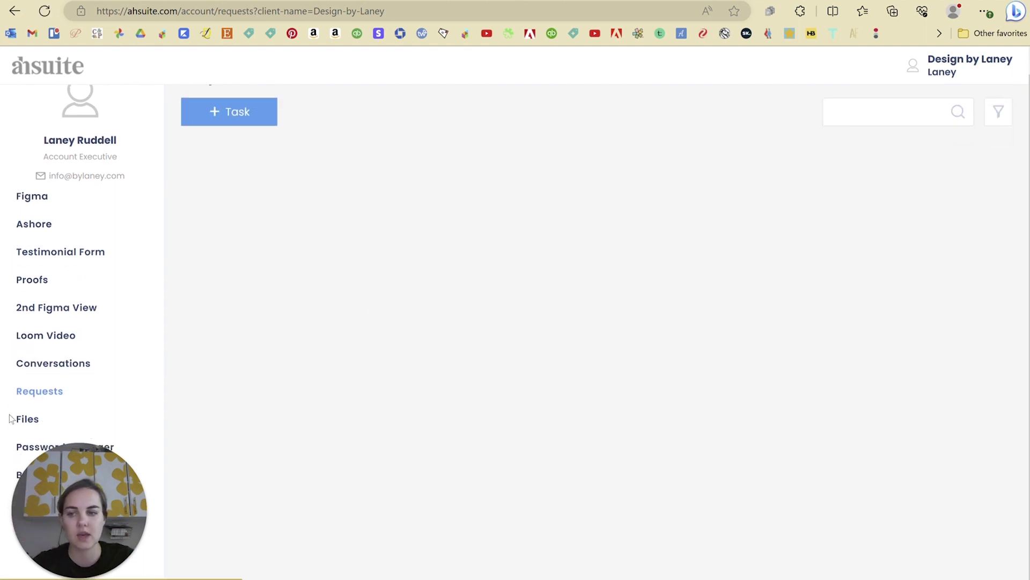
On the client's Files page, open and close Create a Container unsaved, then go to Password Manager
left_click(31, 421)
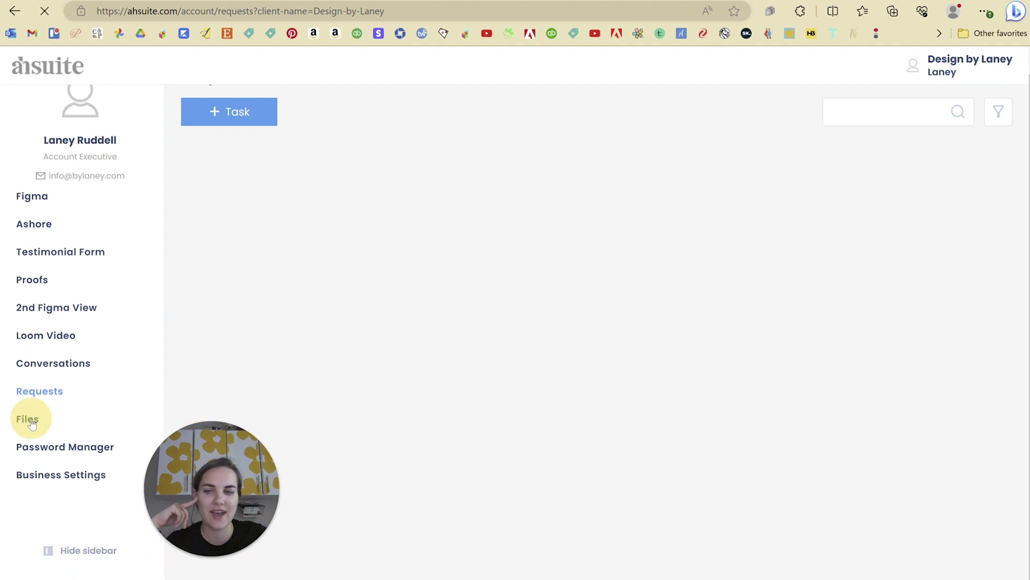
left_click(223, 144)
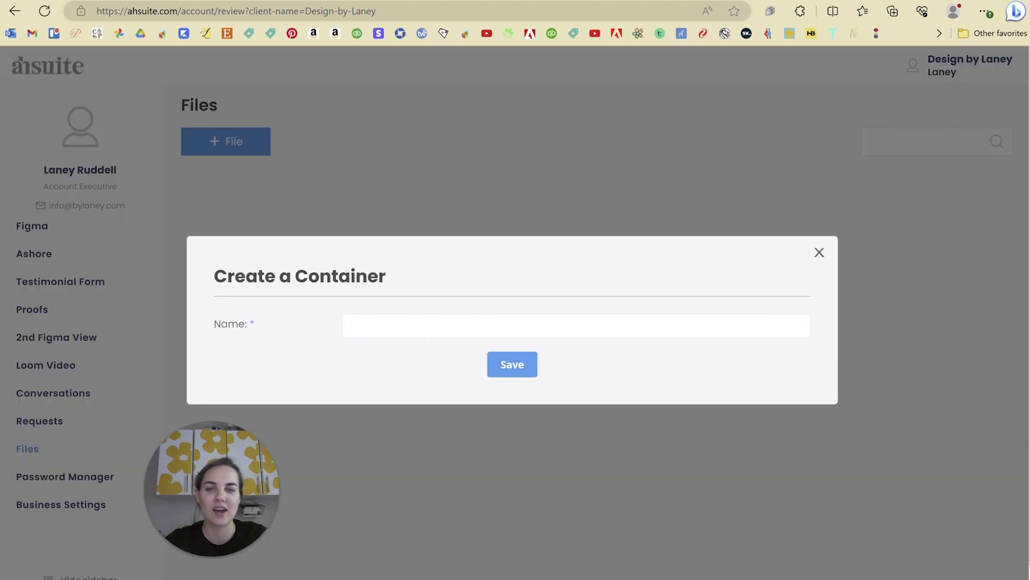
left_click(818, 253)
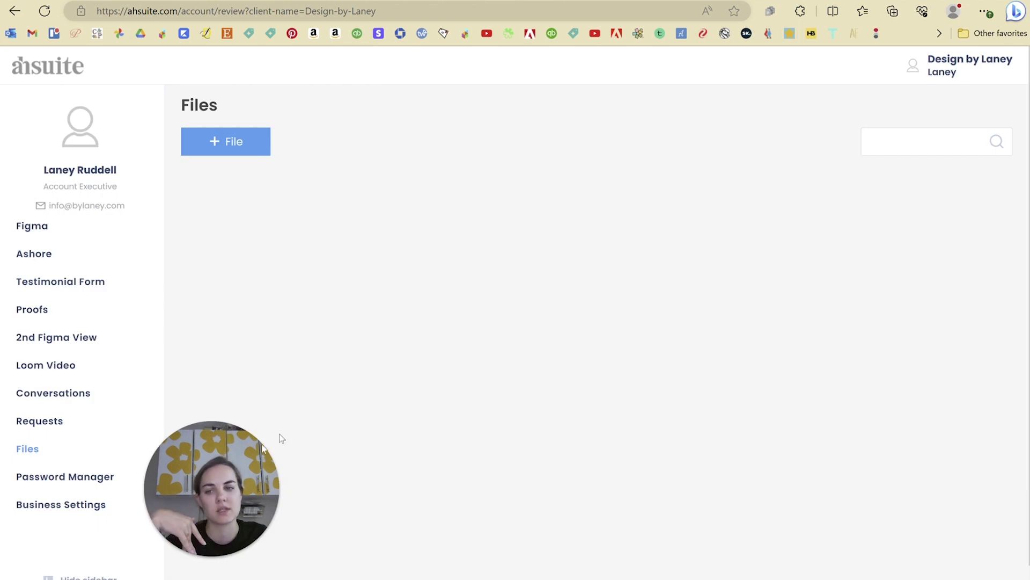
left_click(58, 487)
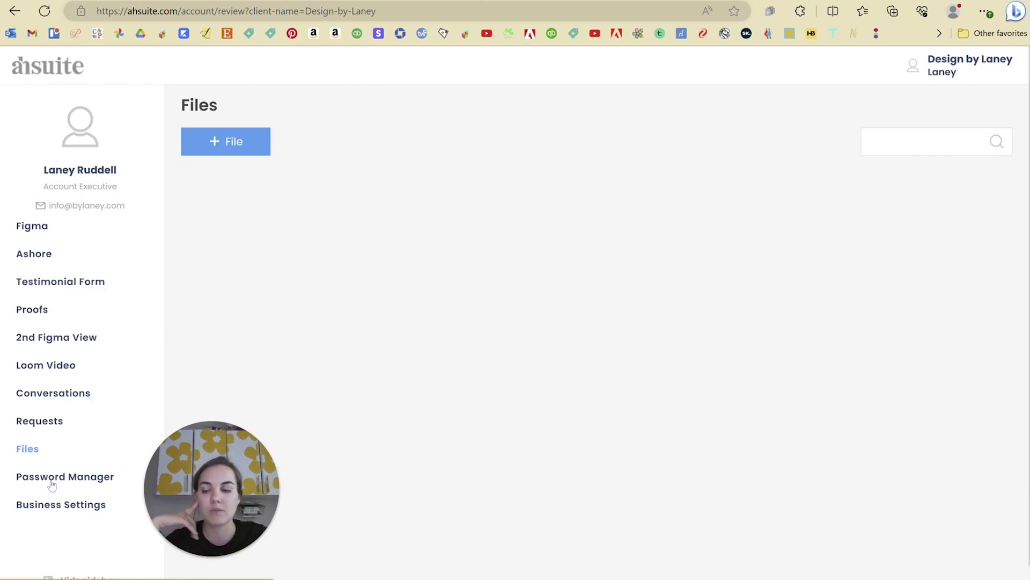
left_click(51, 484)
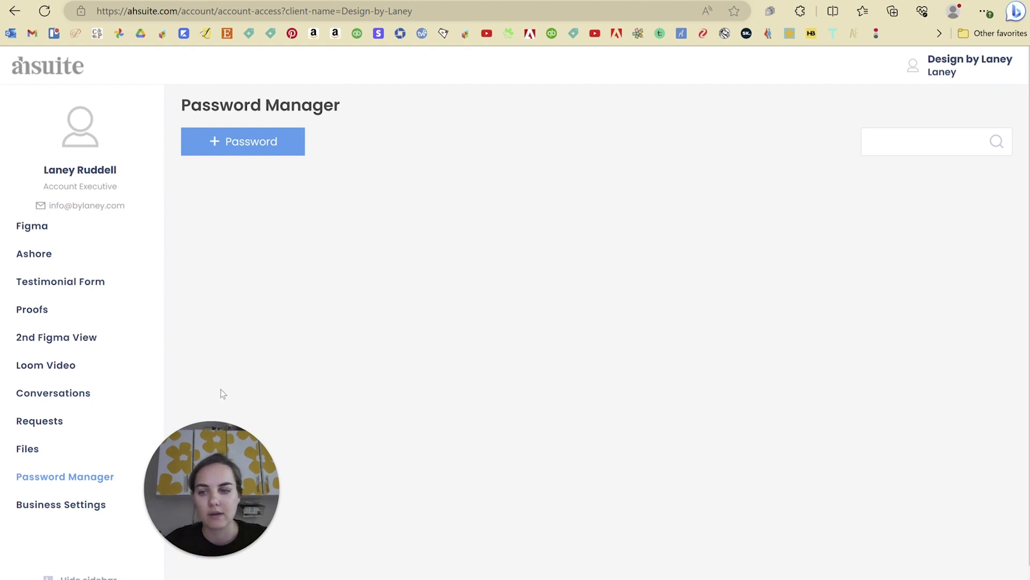
Open the client's Business Settings and close the add-user form without saving
left_click(53, 509)
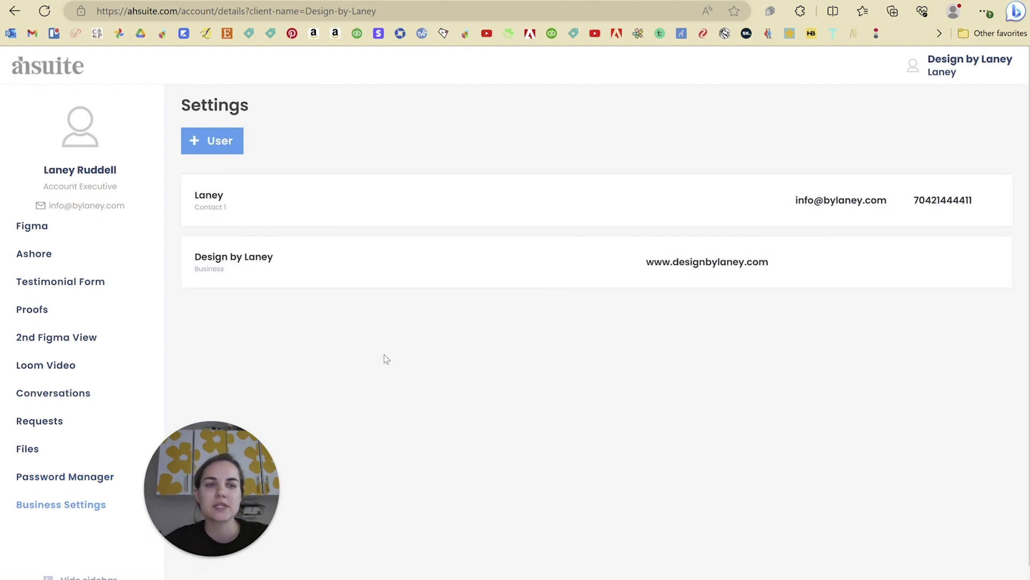
left_click(213, 145)
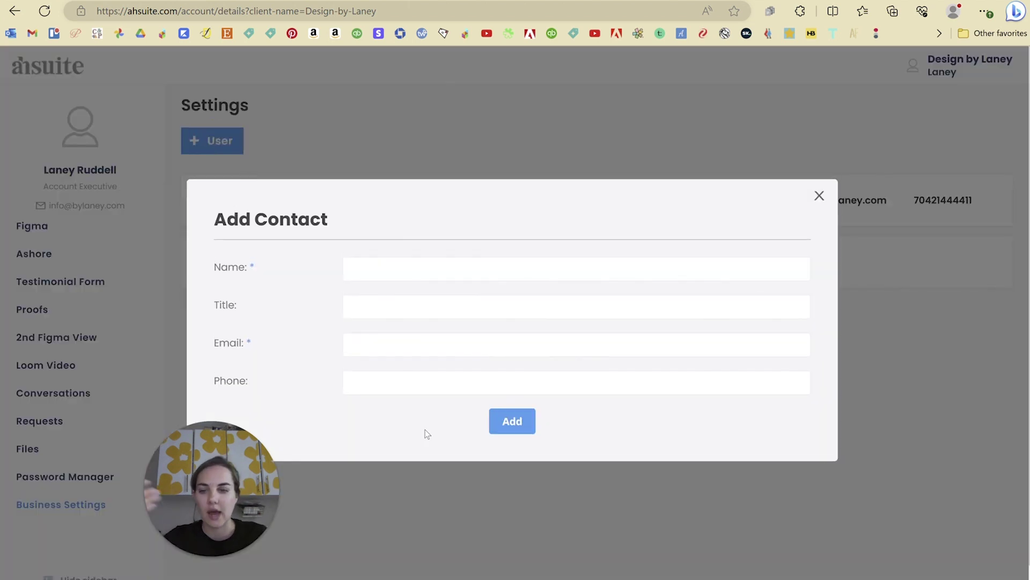
left_click(819, 195)
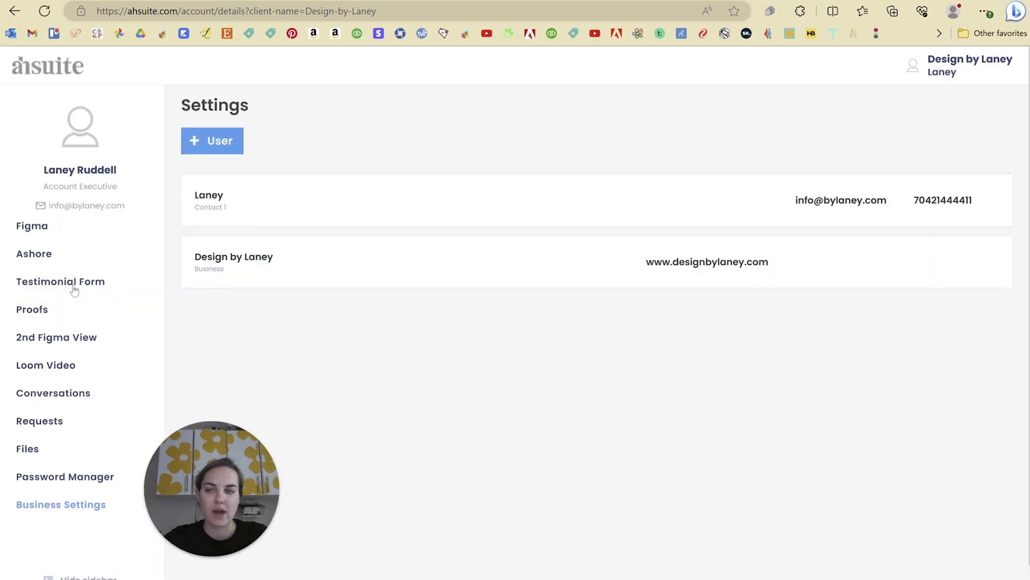
left_click_drag(229, 476, 188, 456)
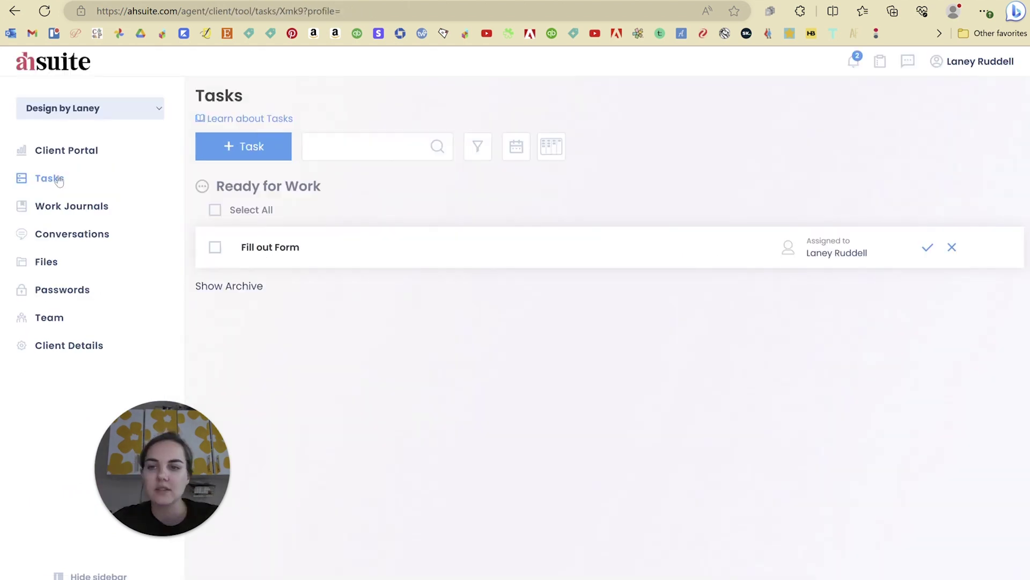
Create a task named 'New Task' for Design by Laney
left_click(222, 151)
left_click(483, 324)
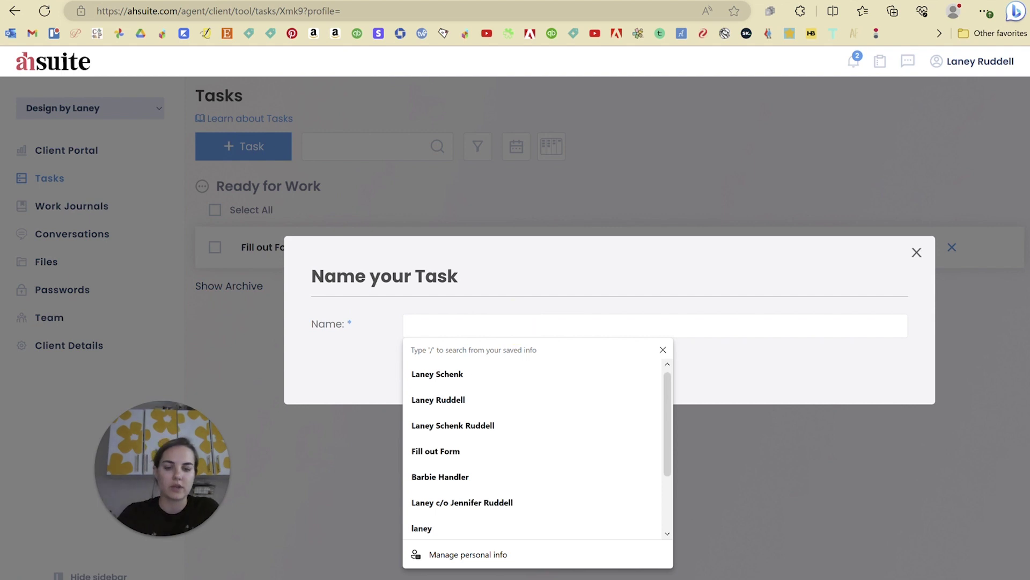
type("New Task")
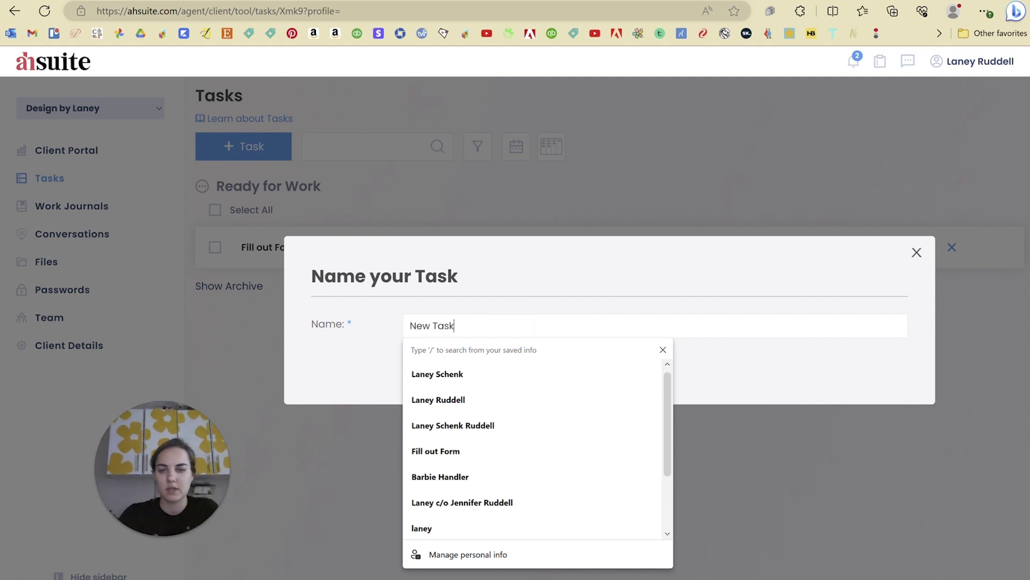
left_click(771, 345)
left_click(609, 363)
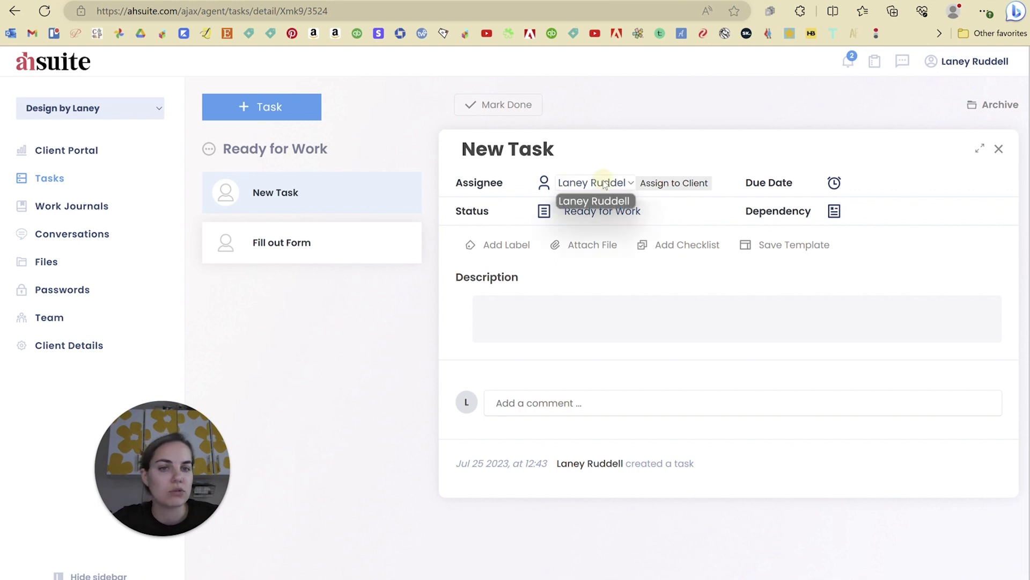
Assign the task to the account executive, leaving status and dependency unchanged
left_click(821, 186)
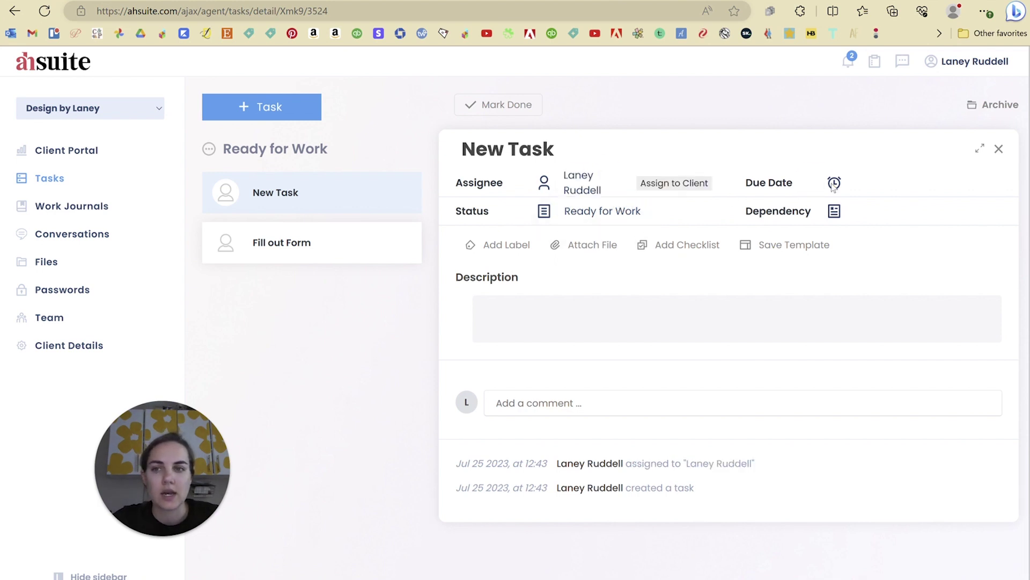
left_click(585, 215)
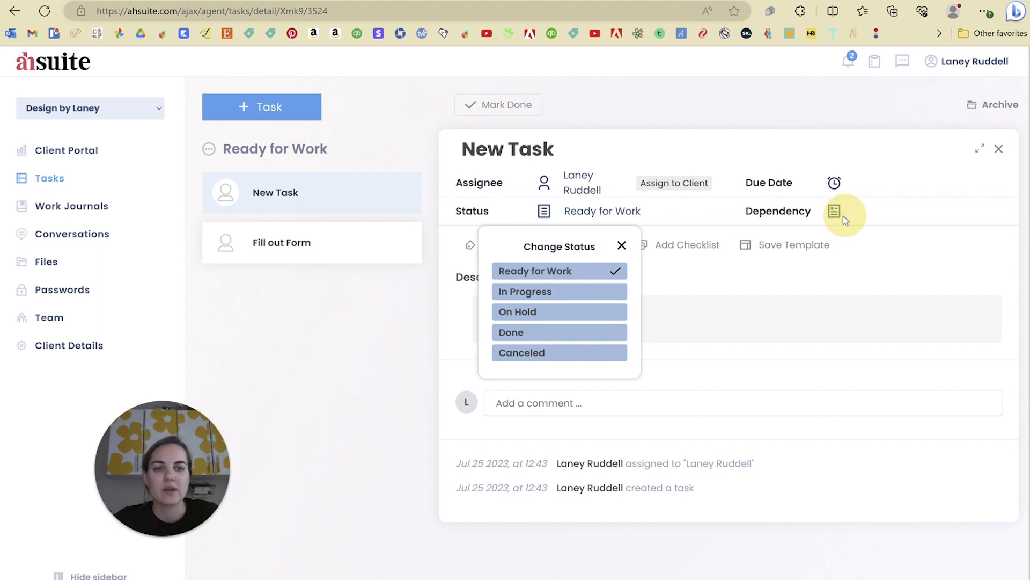
left_click(621, 246)
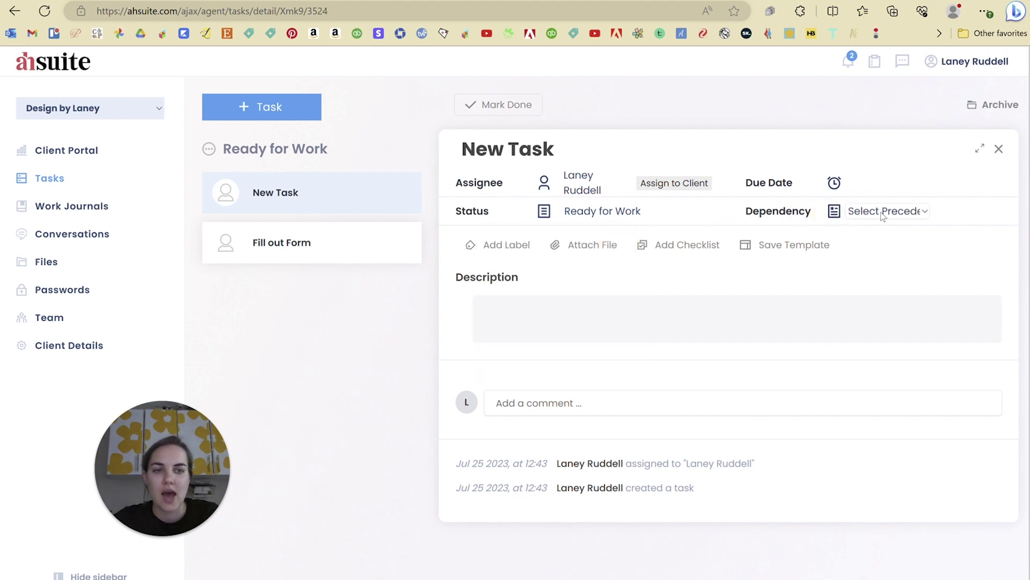
left_click(884, 215)
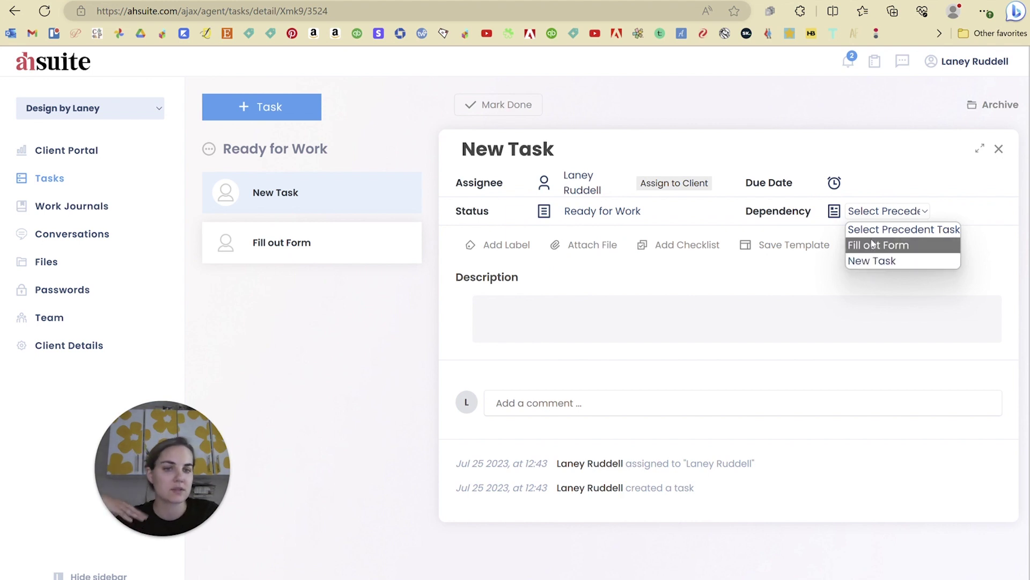
left_click(730, 295)
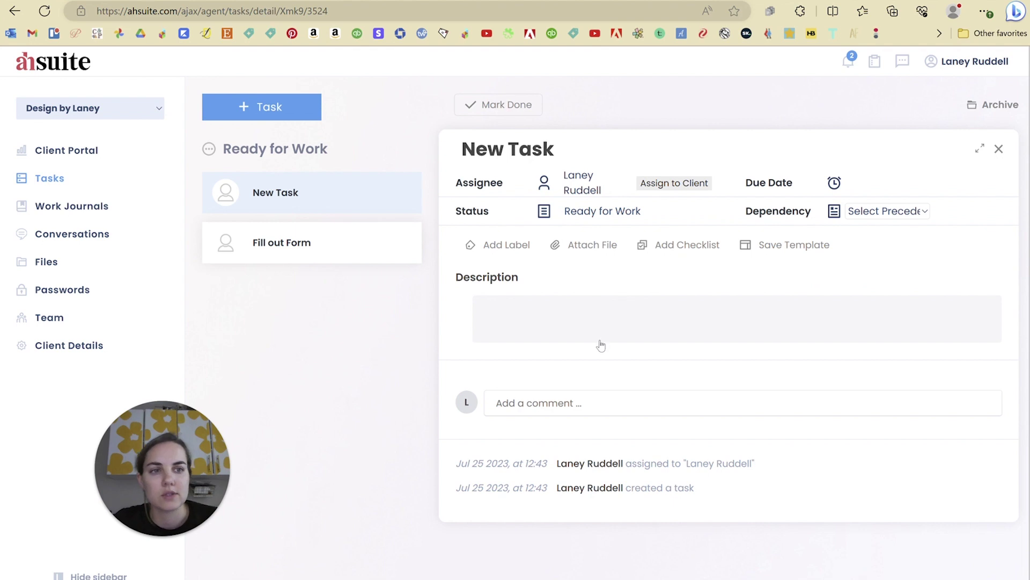
left_click(58, 153)
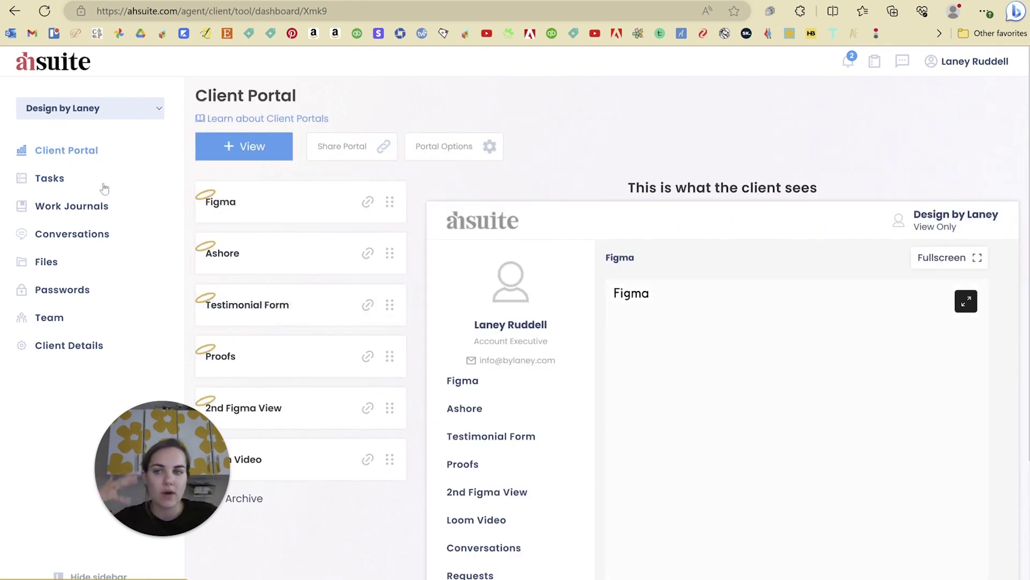
Switch the client dropdown to Demo Client and back to Design by Laney, then browse Work Journals onward
left_click(69, 109)
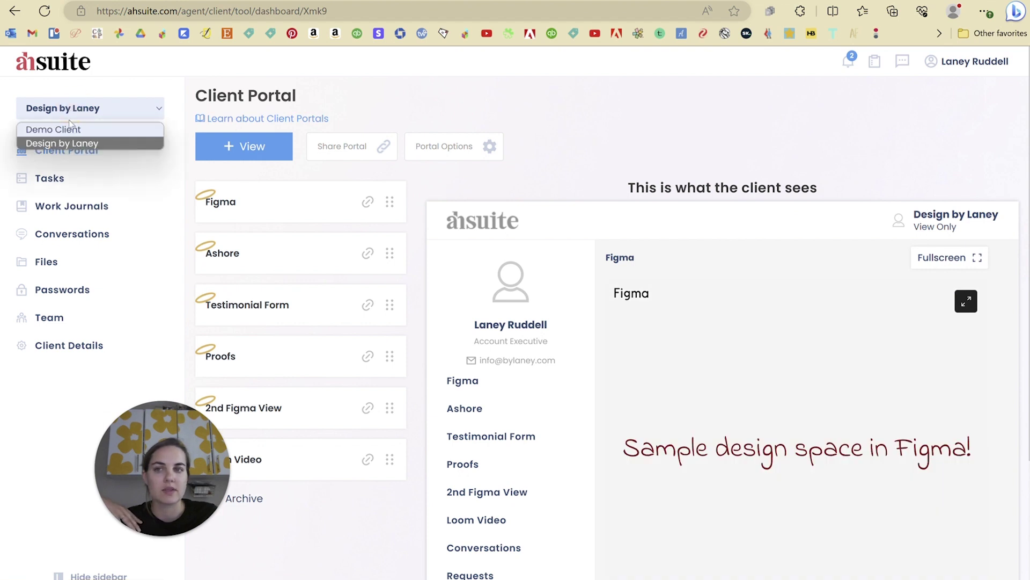
left_click(68, 130)
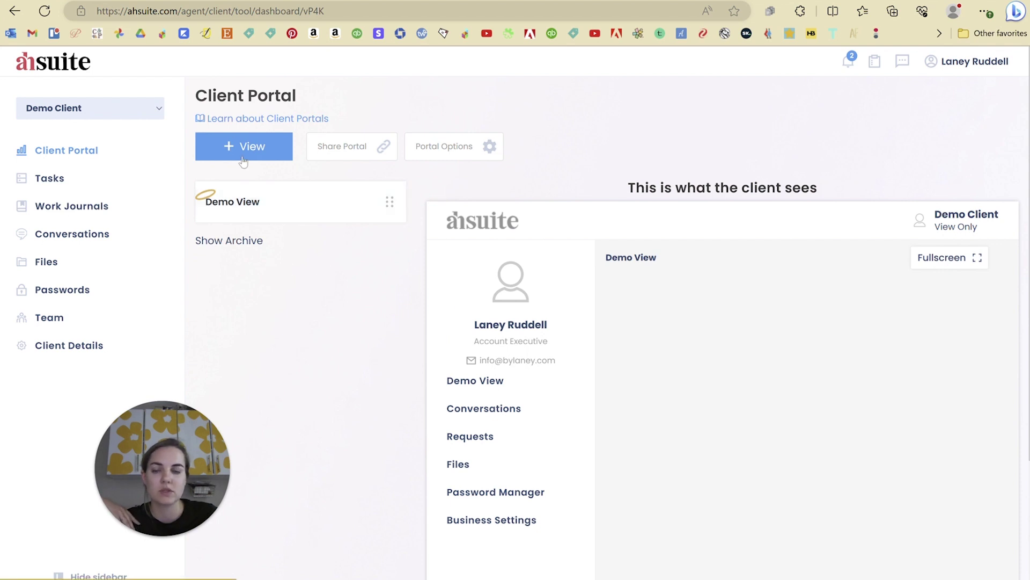
left_click(54, 110)
left_click(56, 142)
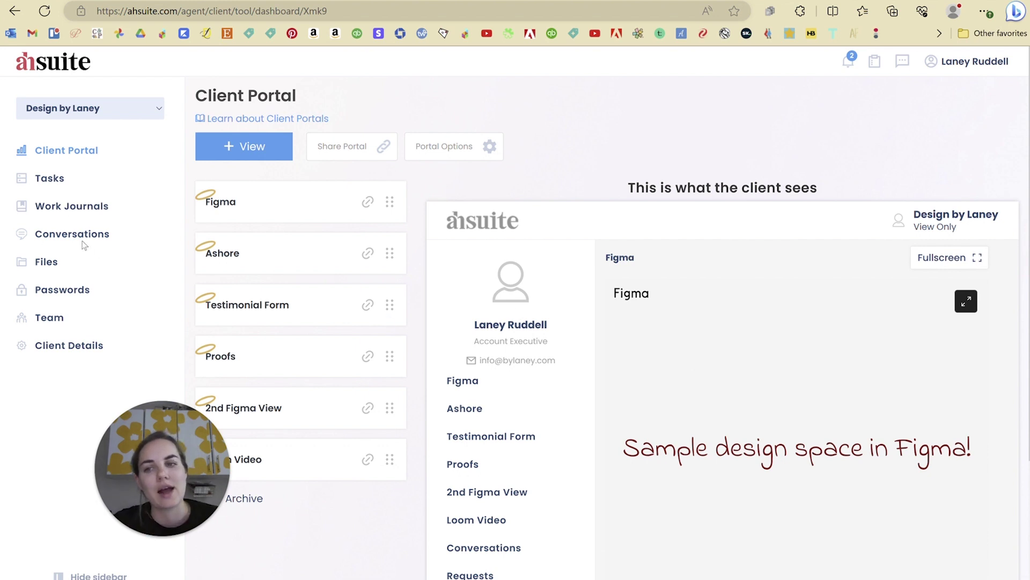
left_click(63, 205)
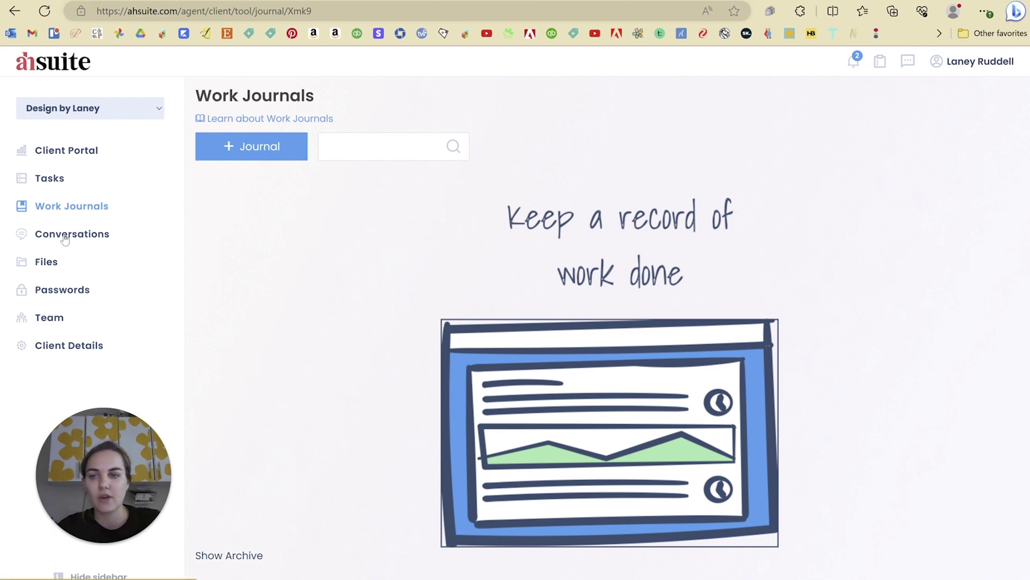
left_click(56, 289)
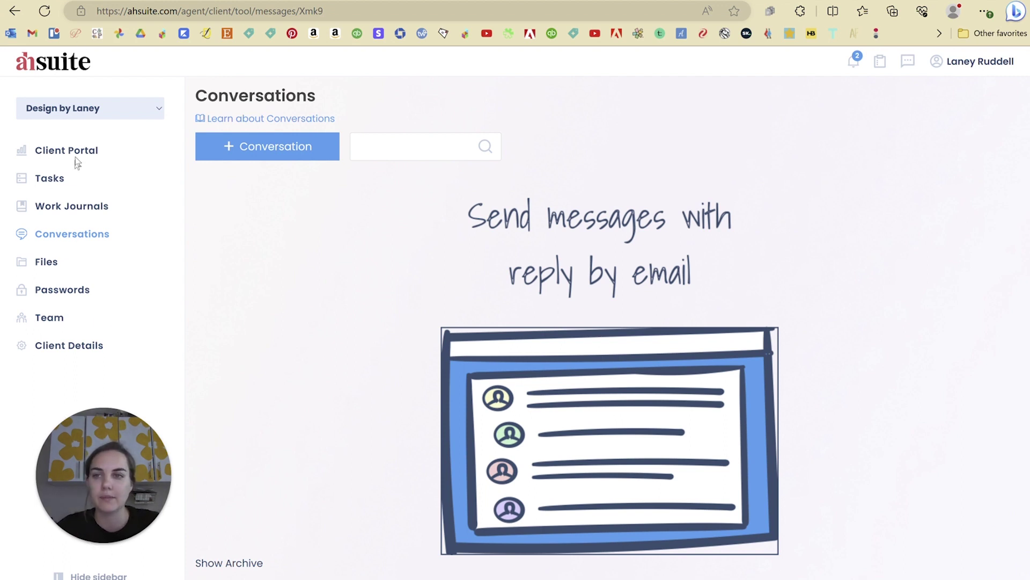
Return to the Ahsuite home dashboard via the ahsuite logo
left_click(58, 74)
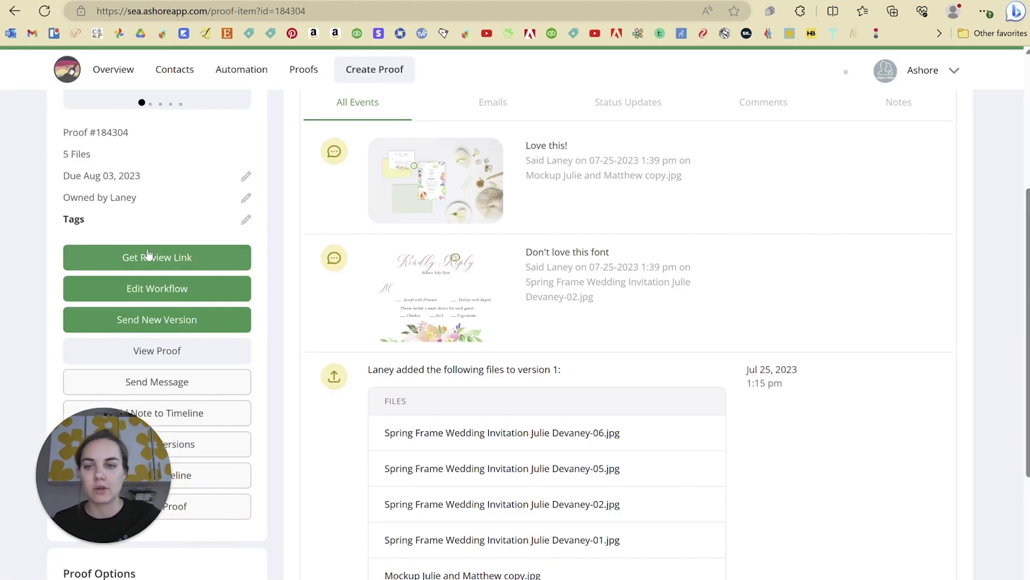
Get Ashore's review link for the proof and Figma's public embed code
left_click(150, 255)
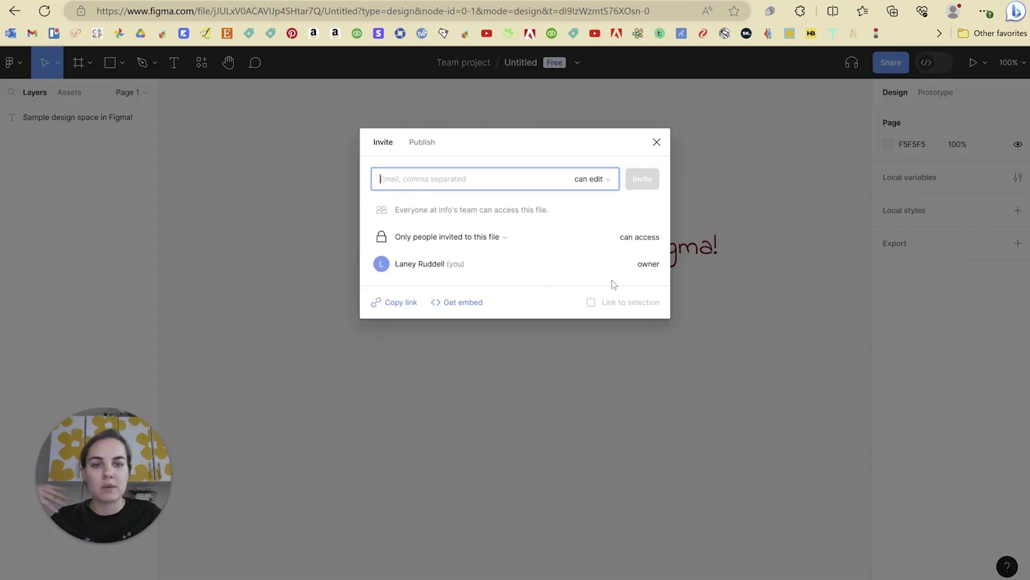
left_click(444, 303)
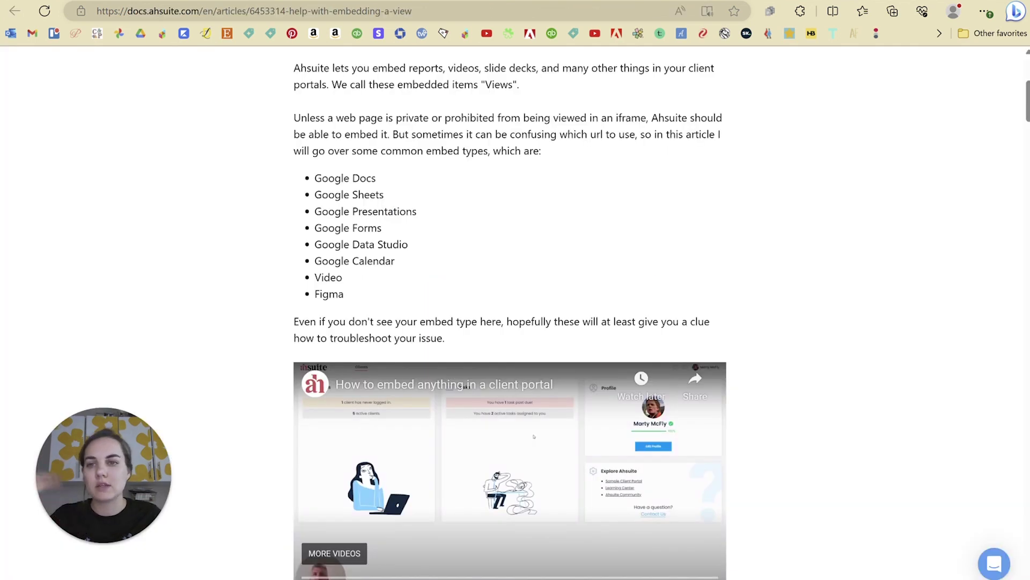
Go back to Design by Laney's Ahsuite portal and show its Files page with Proofs
left_click(121, 1)
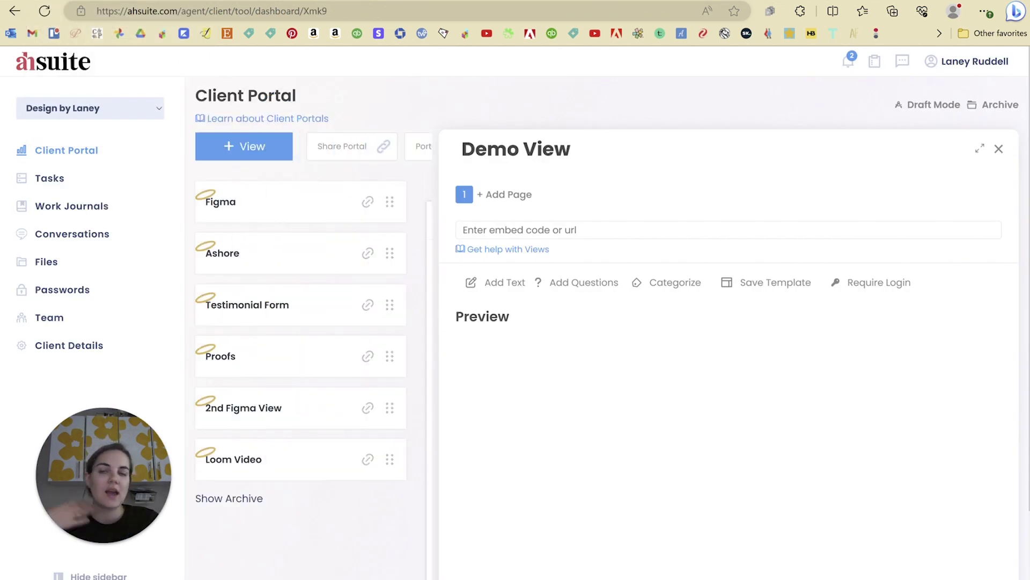
left_click(47, 262)
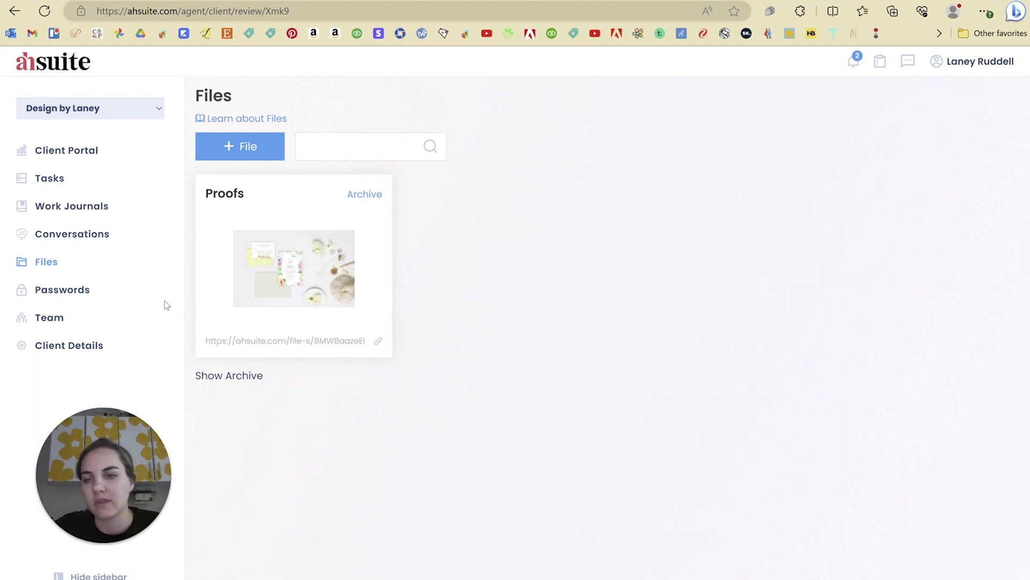
Return to the Client Portal overview in Ahsuite
left_click(81, 158)
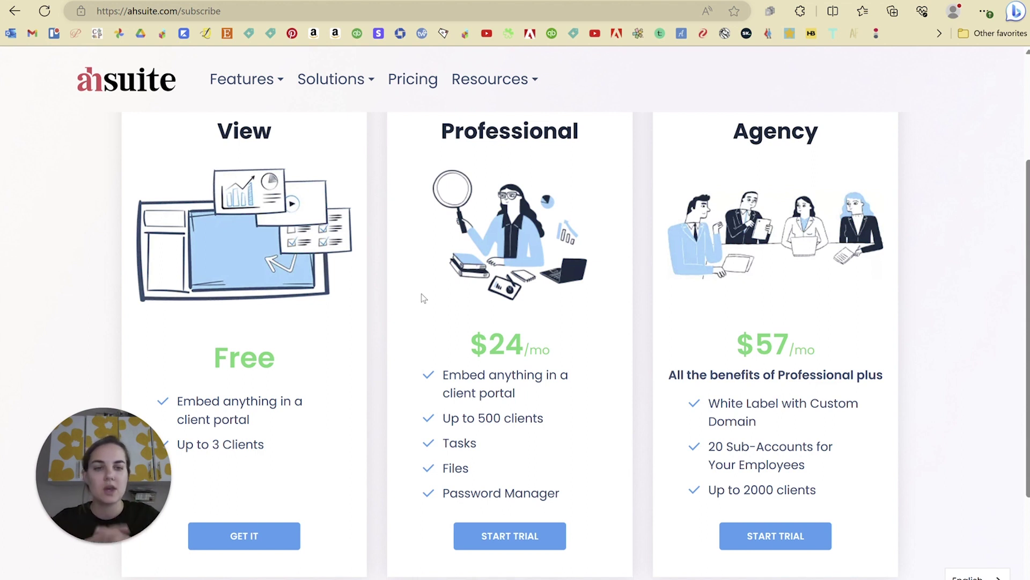
scroll(896, 402, "up", 1)
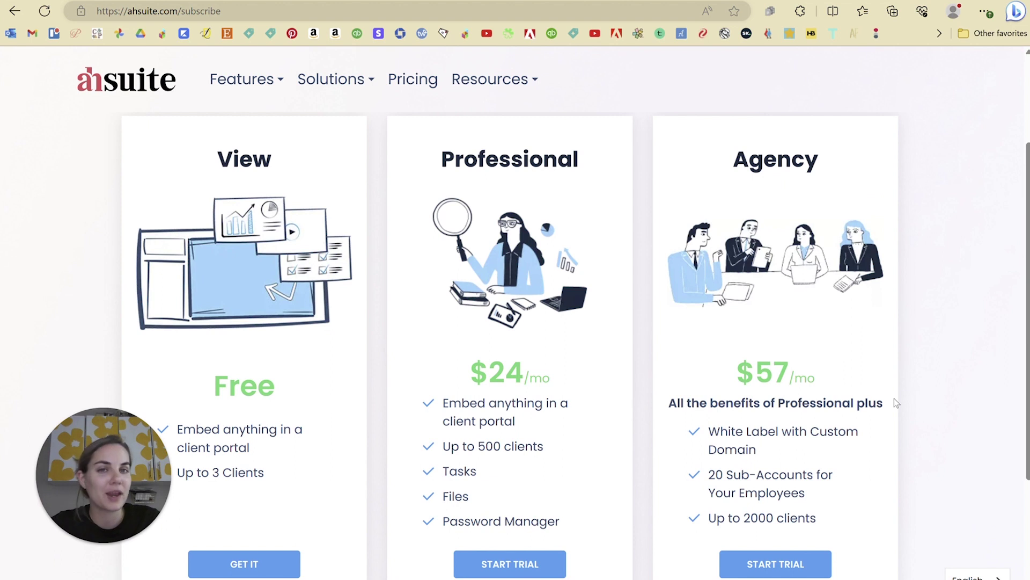